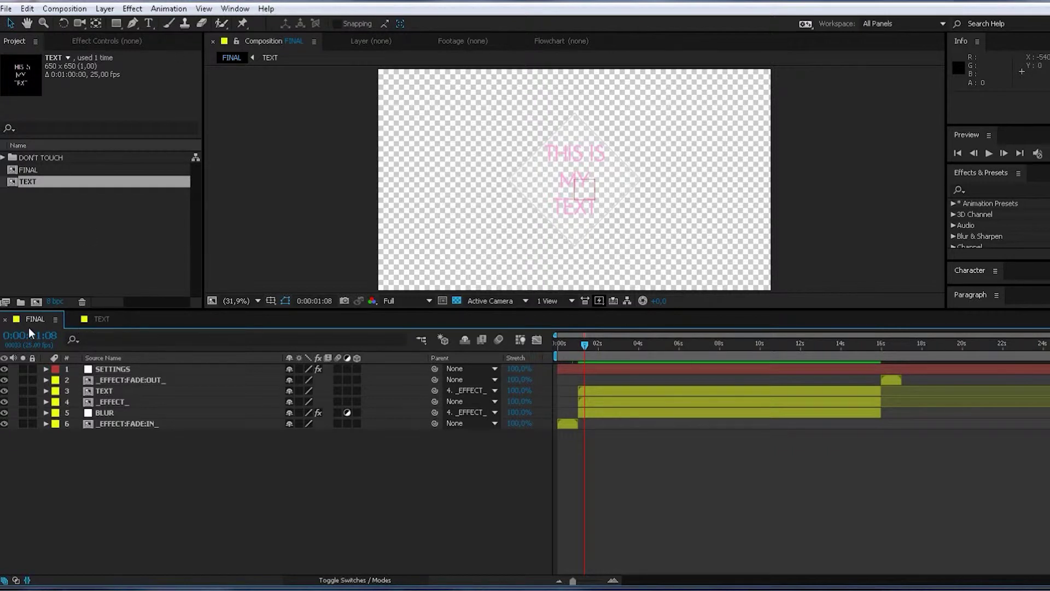
Clear the Project panel selection and start importing a new file.
left_click(59, 250)
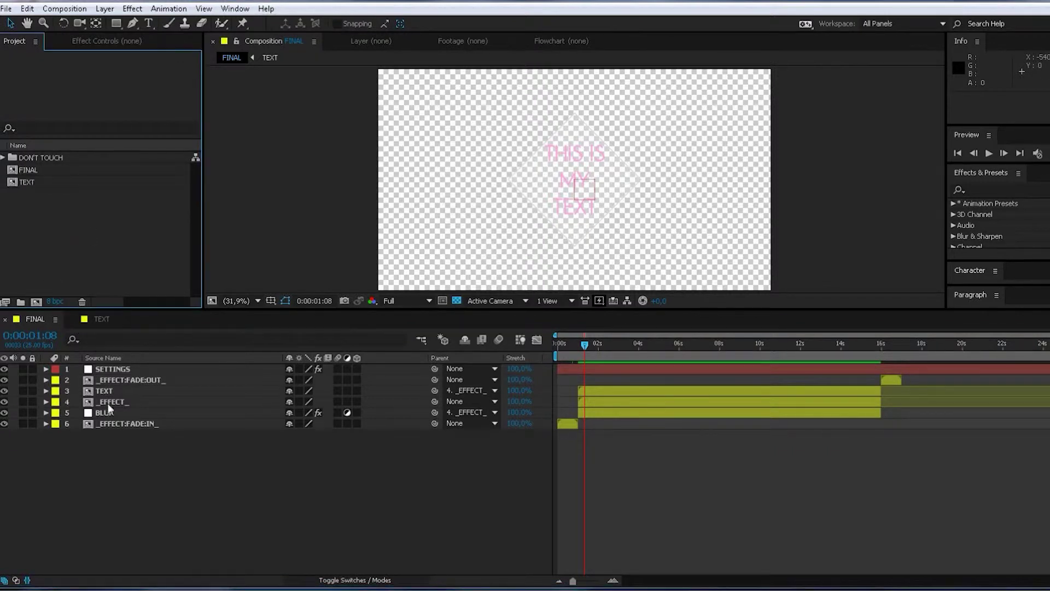
left_click(566, 344)
Import the clip 09678_DSC_8678.MOV into the After Effects project.
left_click(121, 226)
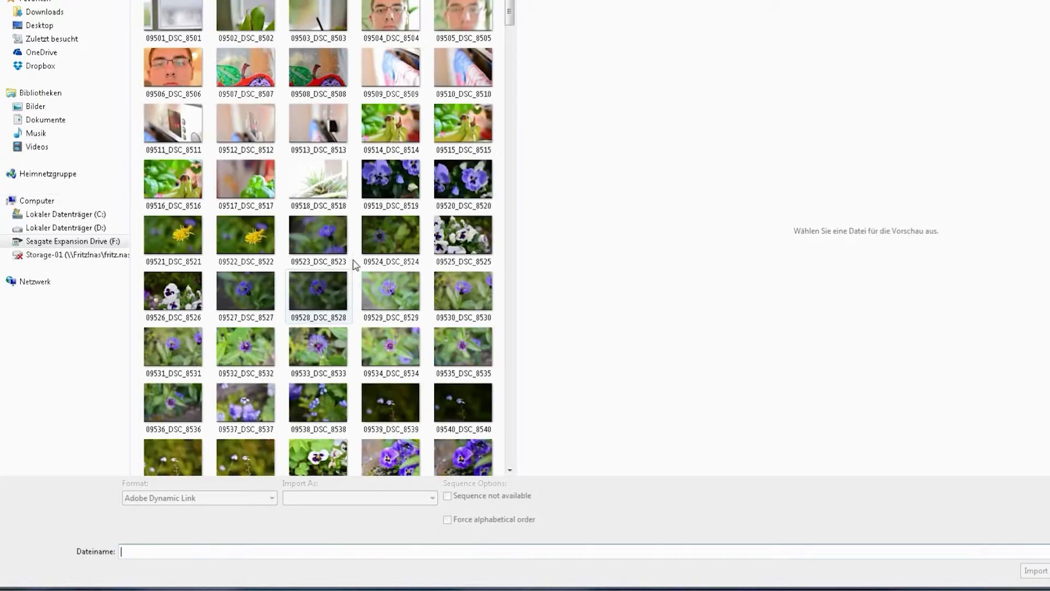
left_click_drag(511, 6, 512, 68)
left_click(329, 133)
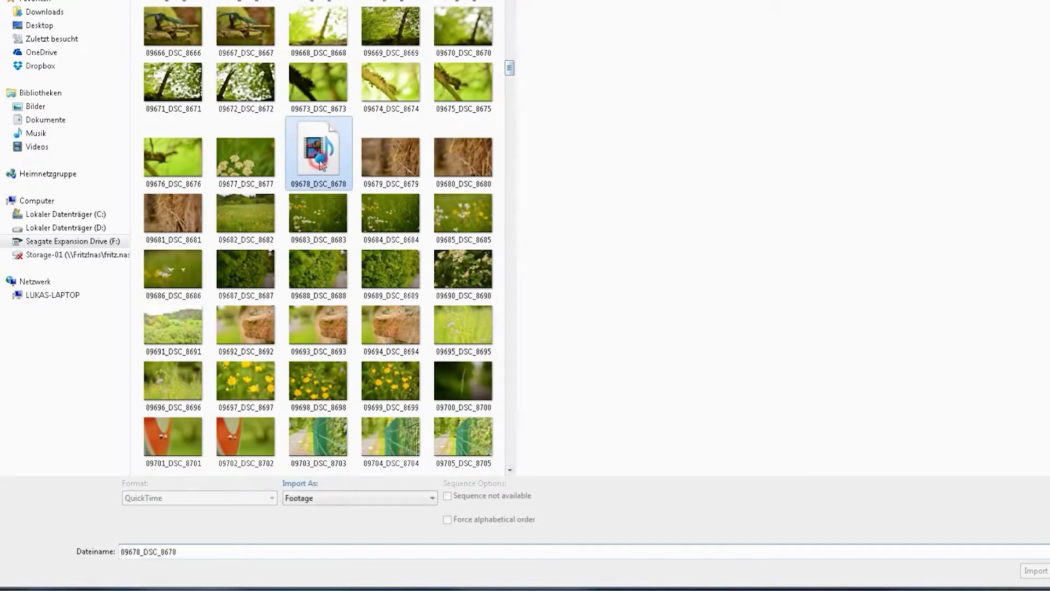
key("Return")
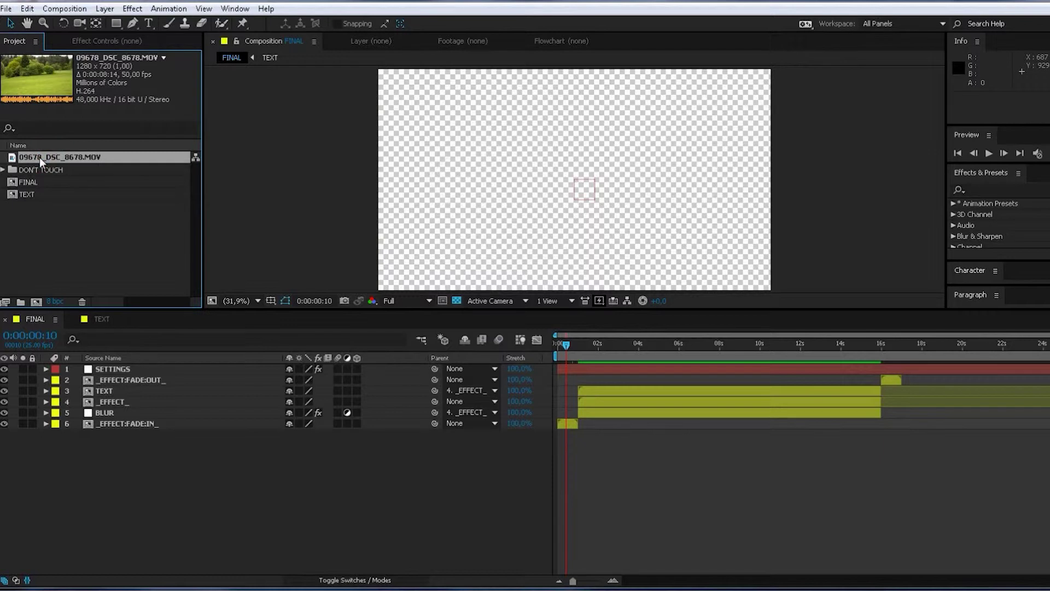
Add 09678_DSC_8678.MOV as FINAL's bottom layer, scaled to 150%.
left_click_drag(40, 157, 106, 484)
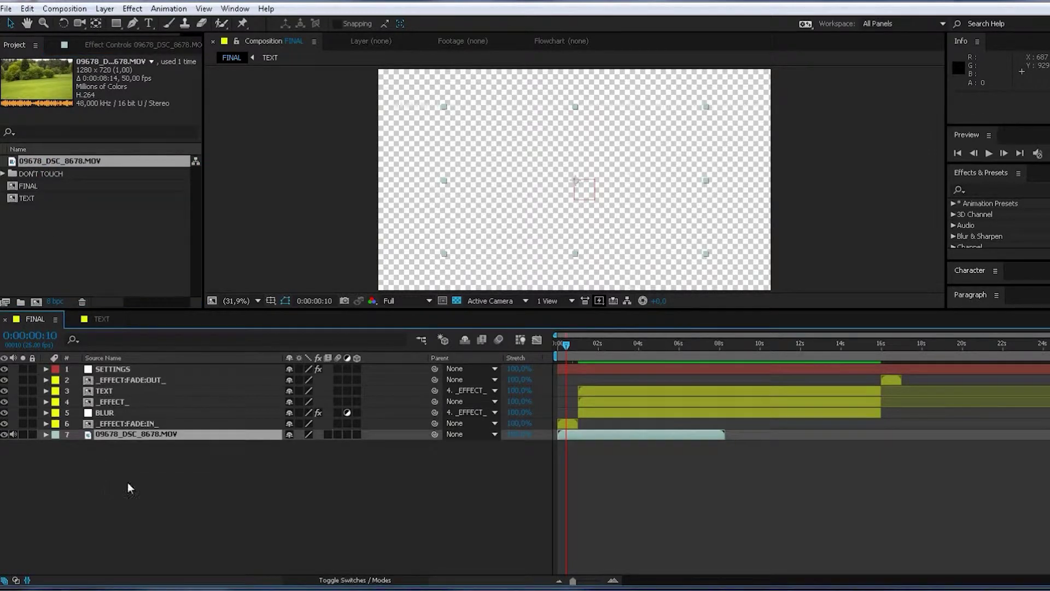
key("s")
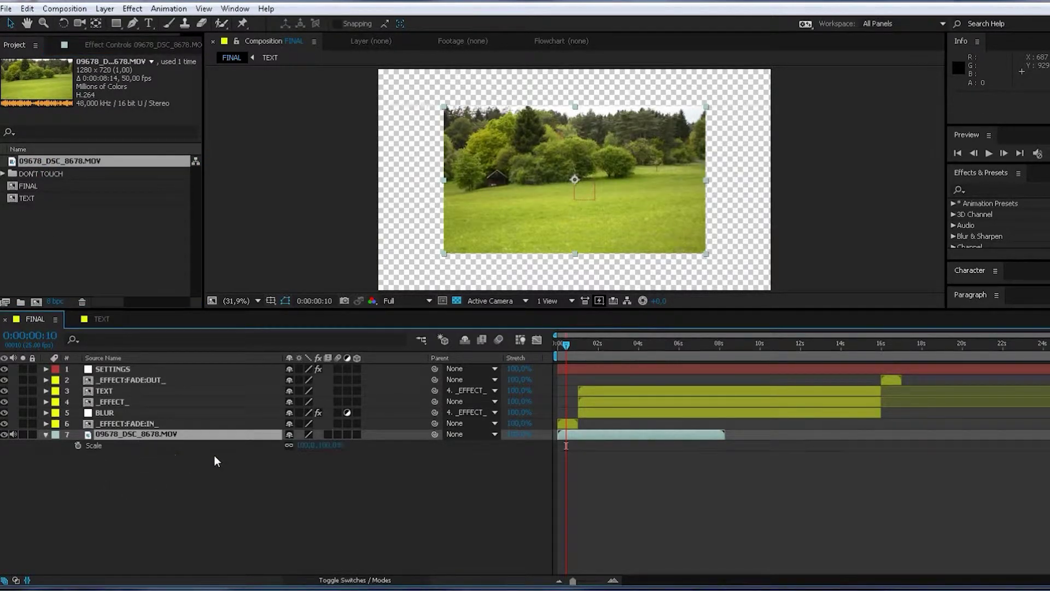
left_click(330, 445)
type("150")
left_click(323, 487)
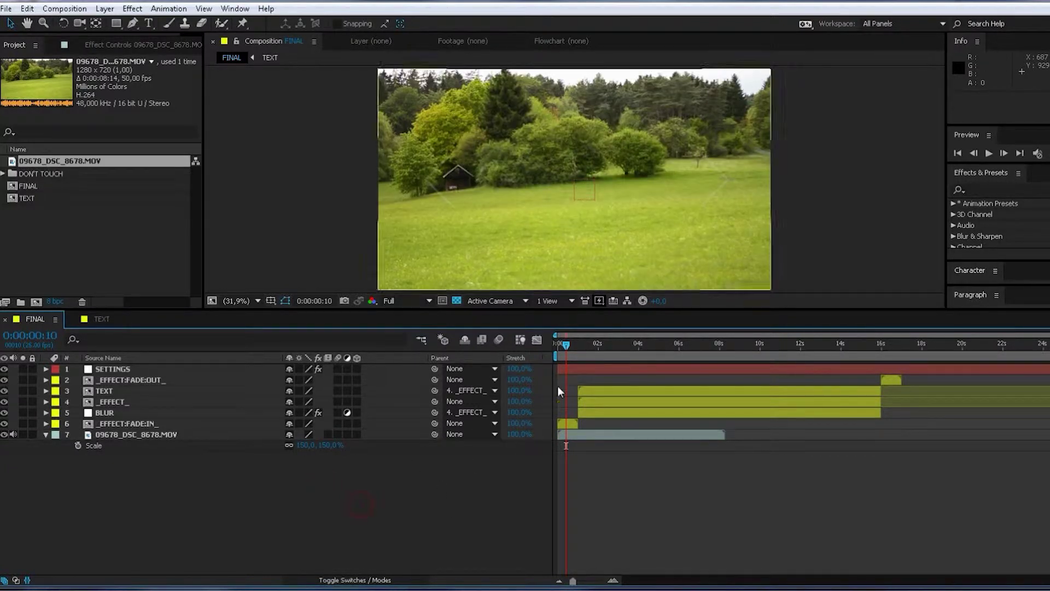
left_click(563, 345)
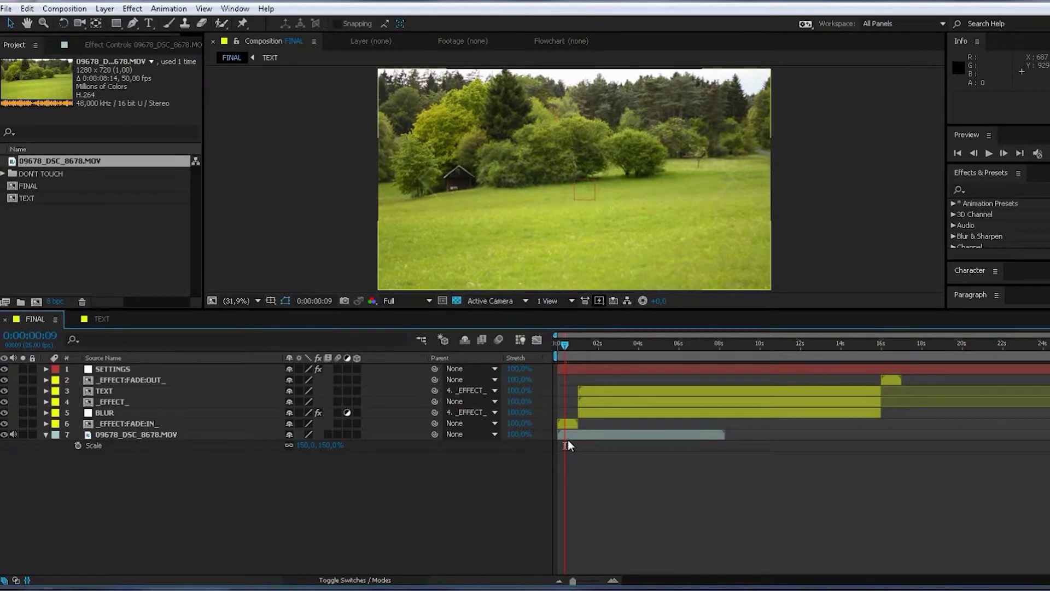
left_click(567, 423)
Delay the fade-in to about 1:12 and move the fade-out back to about 8 seconds.
left_click(895, 379)
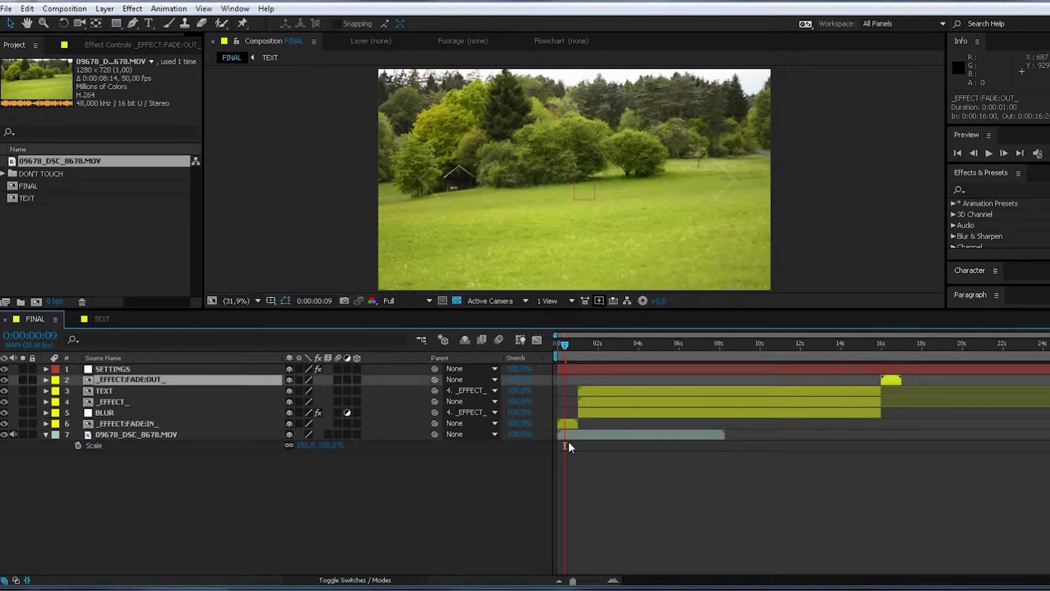
left_click(567, 423)
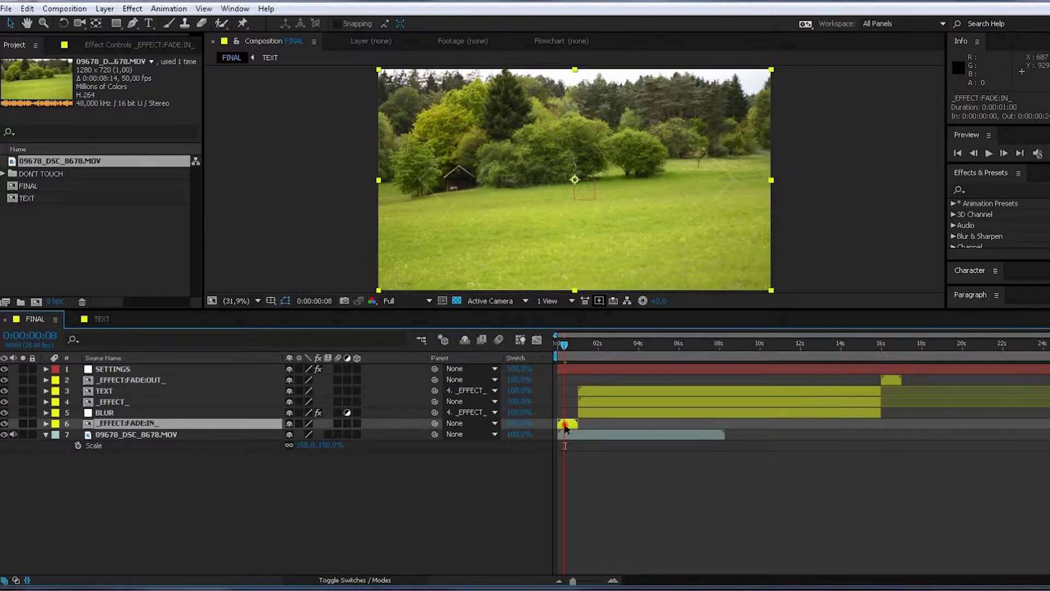
left_click_drag(567, 425, 589, 424)
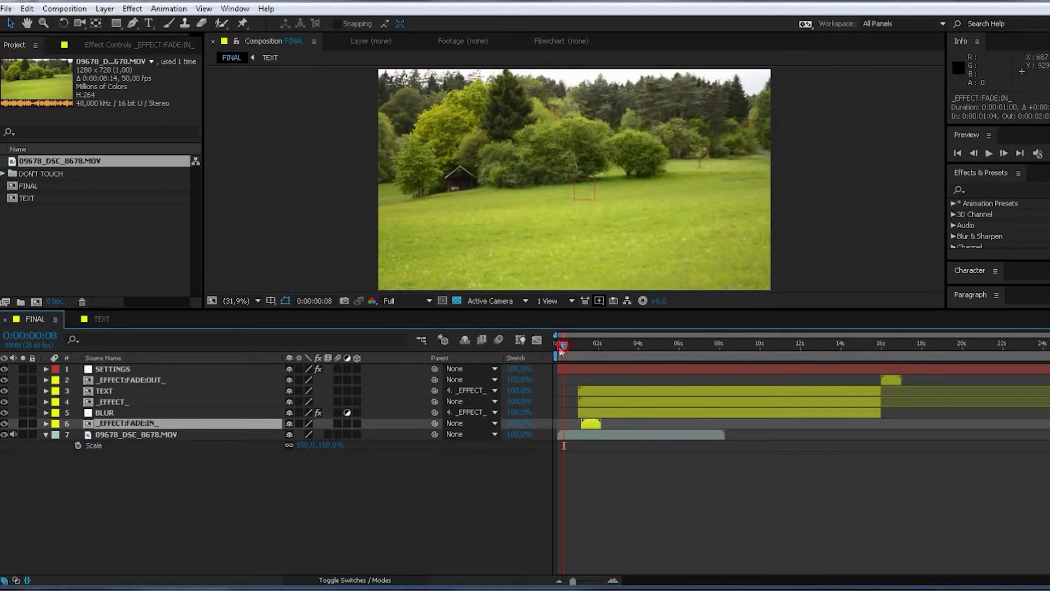
left_click_drag(561, 346, 606, 347)
left_click_drag(592, 424, 596, 424)
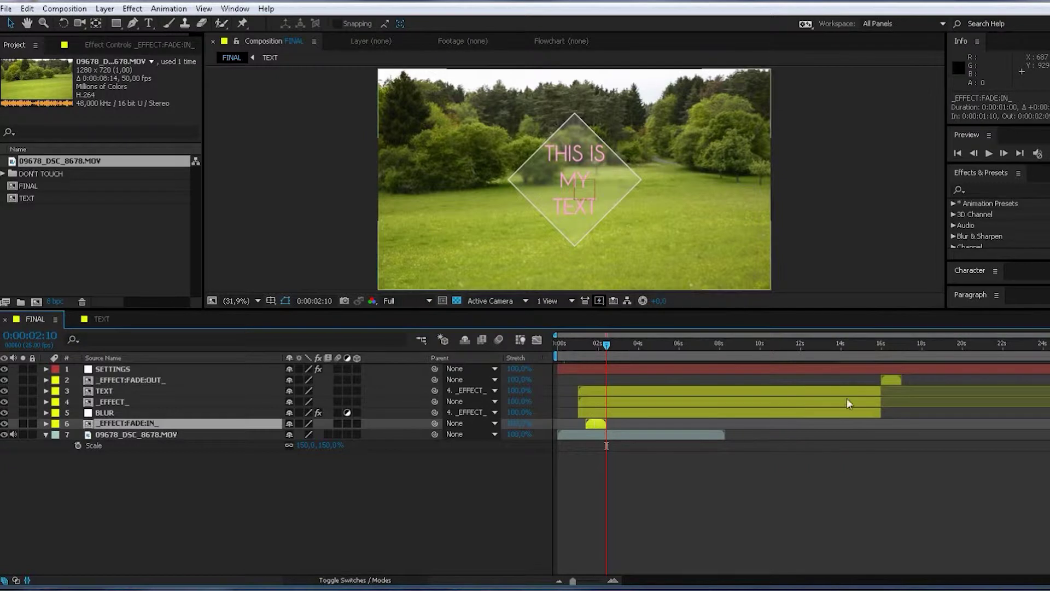
left_click_drag(782, 346, 708, 347)
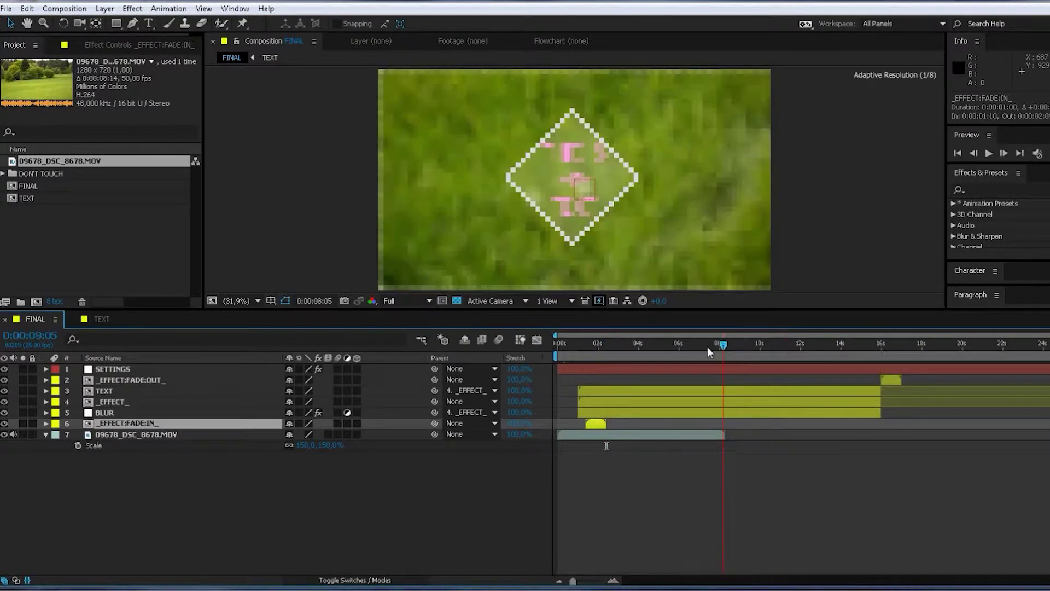
left_click_drag(891, 379, 712, 403)
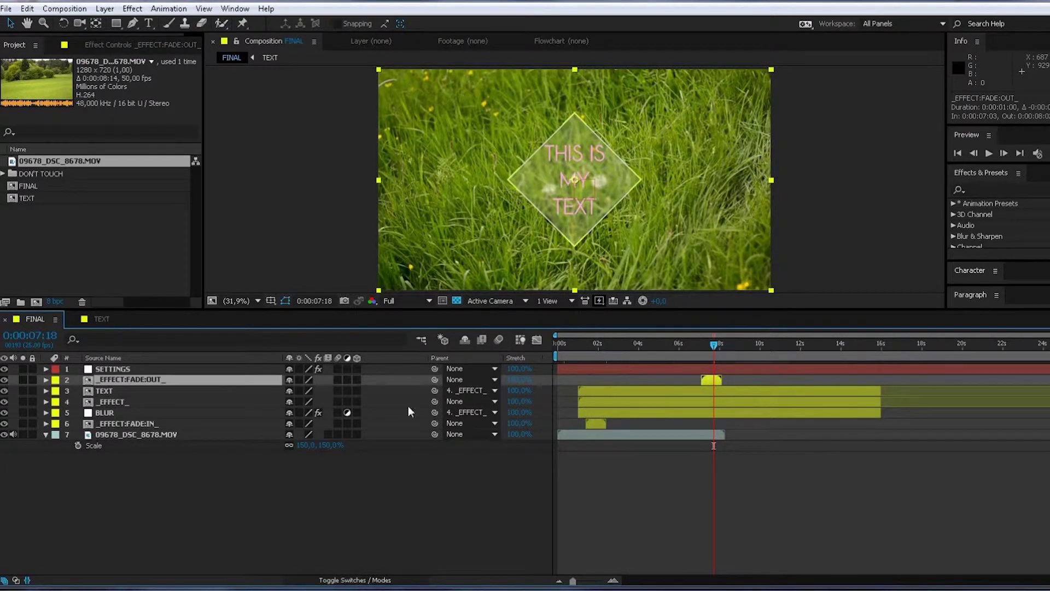
Shift the TEXT, _EFFECT_ and BLUR layers later and trim them to end around 7 seconds.
left_click(113, 391)
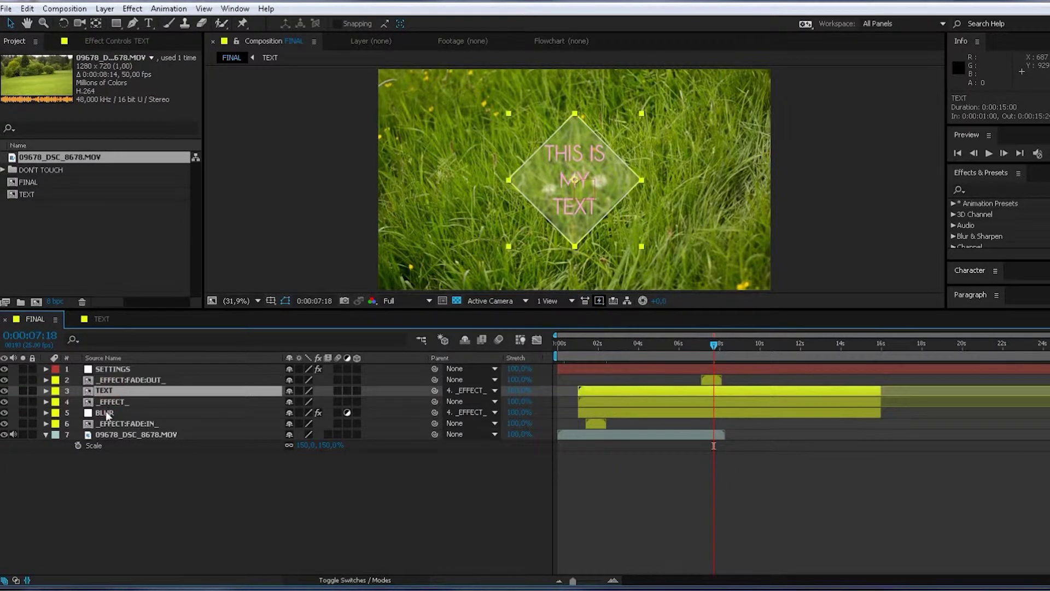
left_click(106, 412, "shift")
left_click_drag(585, 391, 612, 388)
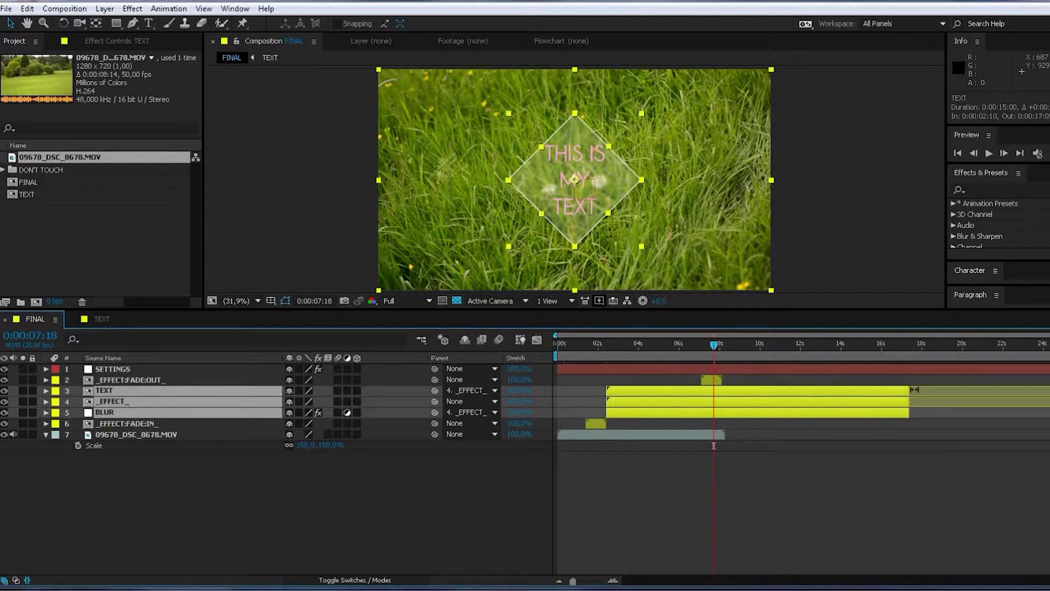
left_click_drag(911, 391, 703, 399)
left_click(595, 480)
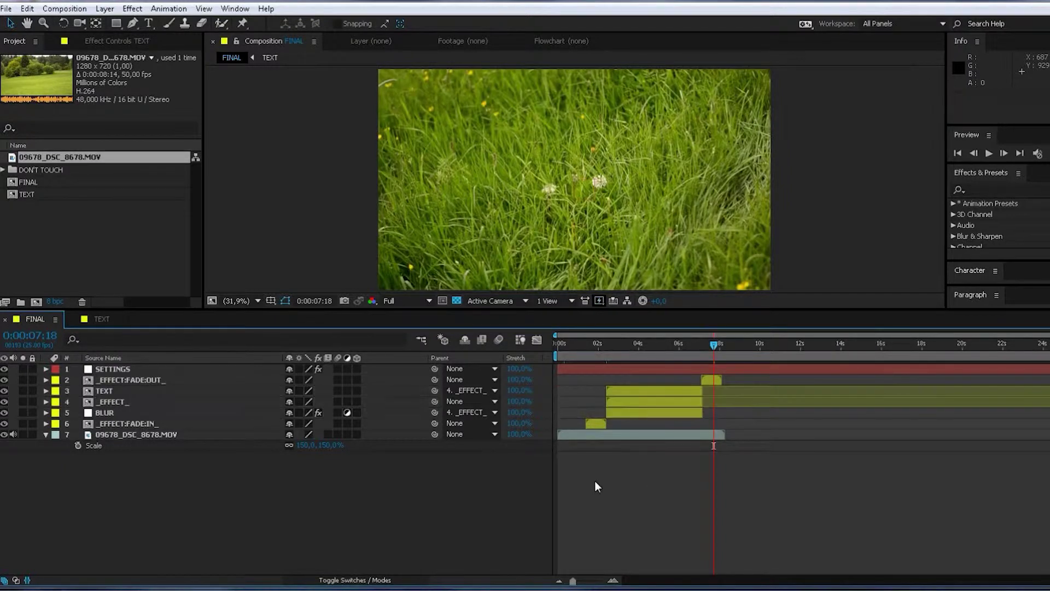
Check the title around 4 seconds and open the TEXT precomposition.
left_click(639, 346)
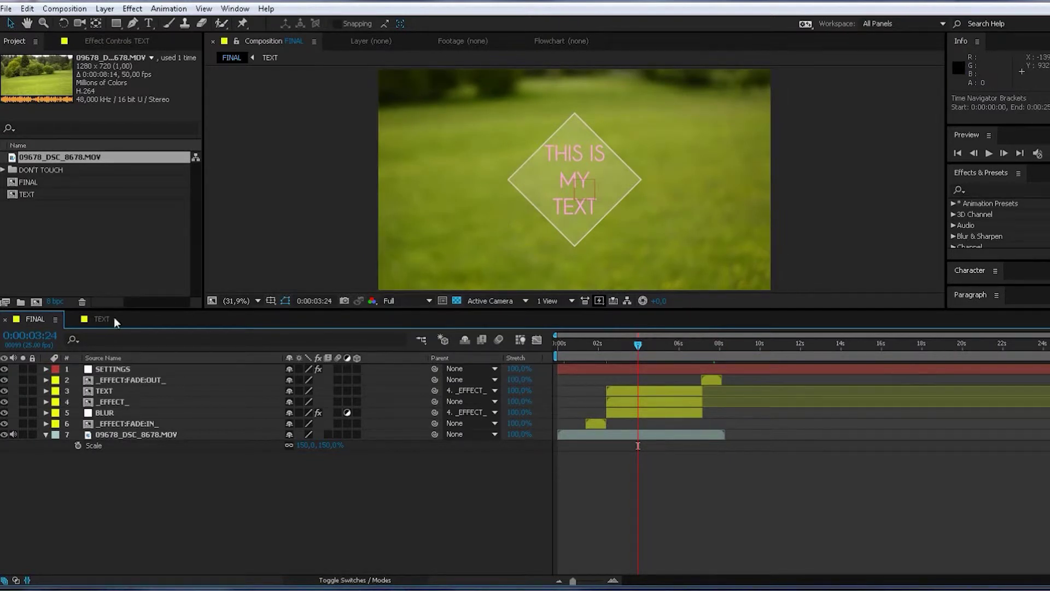
left_click(110, 413)
double_click(103, 389)
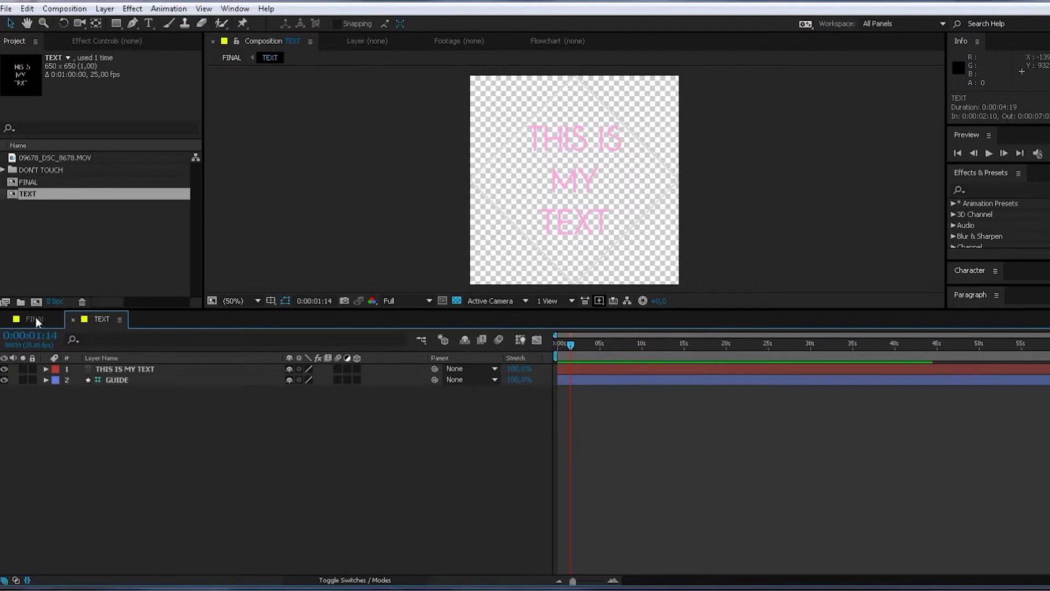
left_click(35, 318)
left_click(88, 321)
Select the THIS IS MY TEXT layer and set the viewer magnification to Fit.
left_click(142, 366)
key("t")
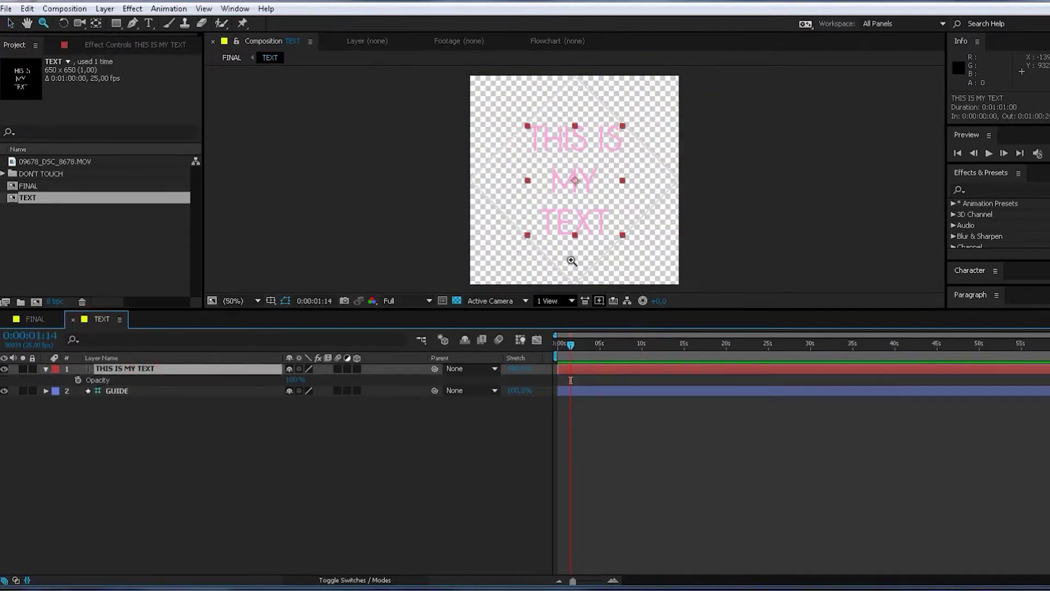
key("z")
left_click(572, 228)
key("t")
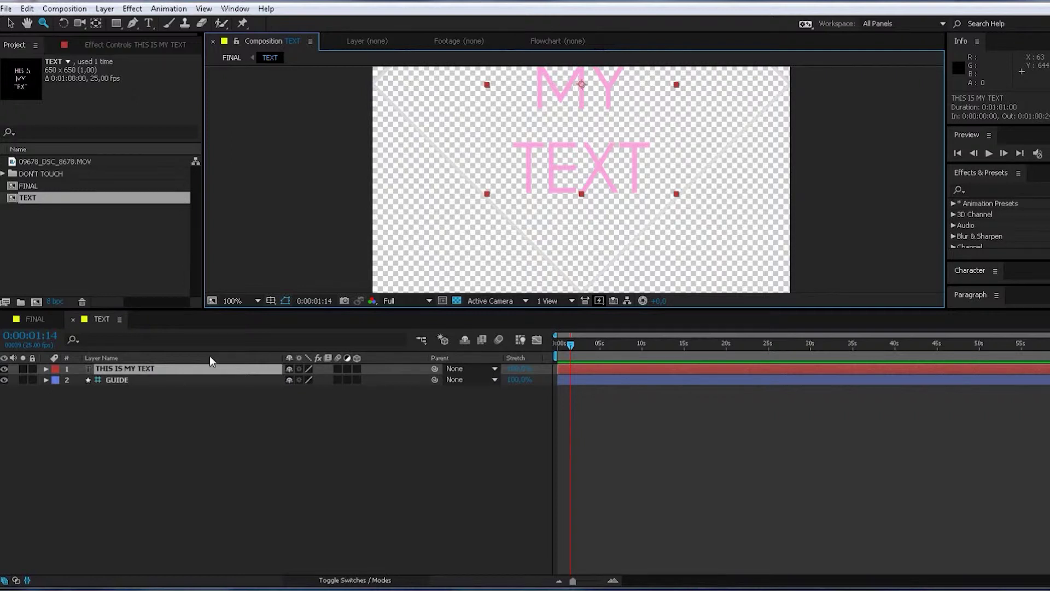
left_click(240, 300)
left_click(269, 328)
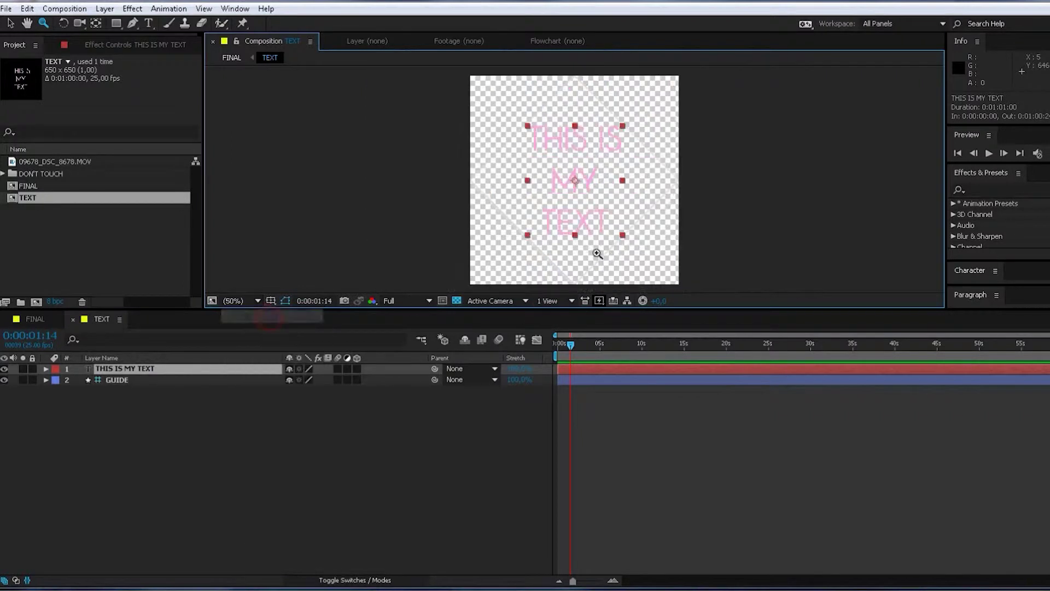
Retype the title as 'Nature' and apply All Caps so it reads NATURE.
double_click(569, 197)
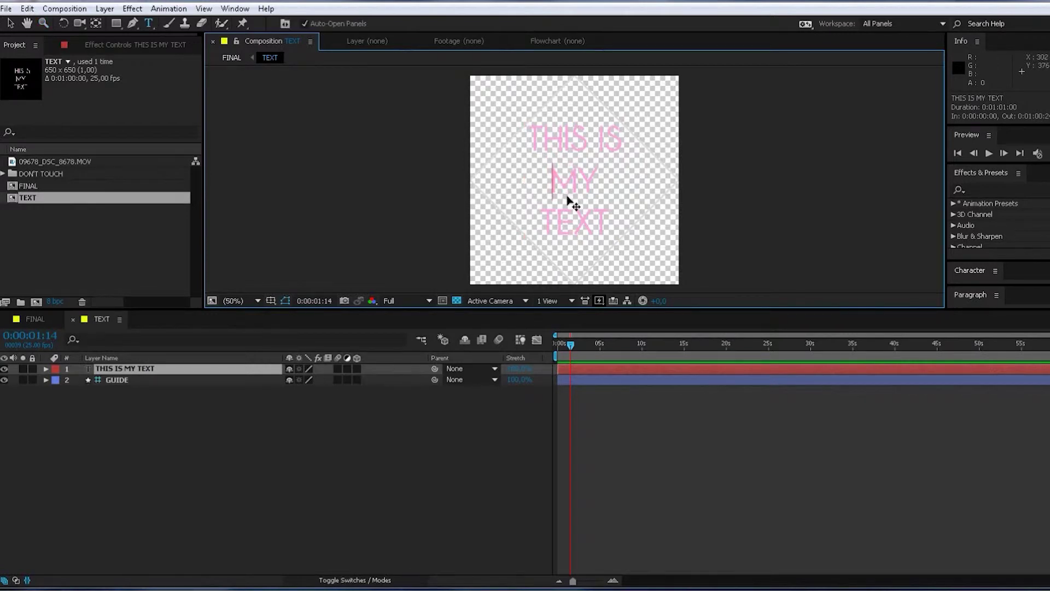
type("Nature")
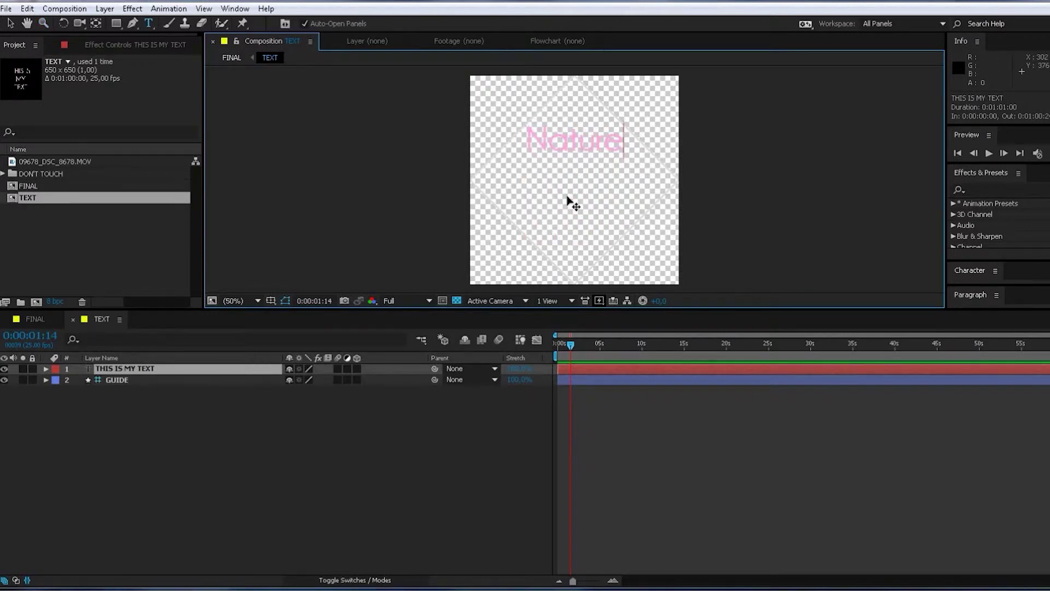
key("ctrl+a")
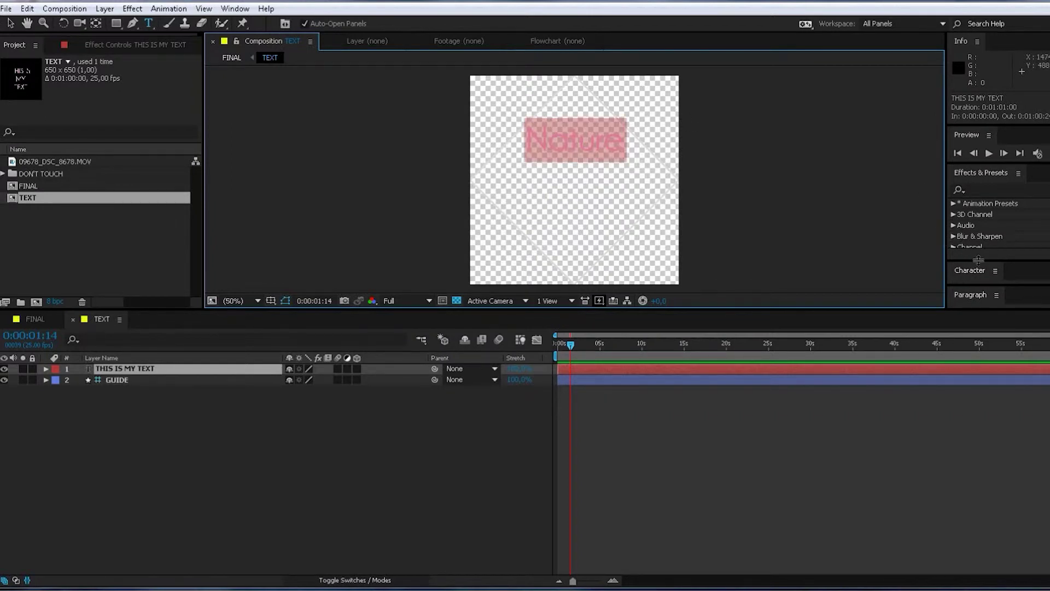
left_click_drag(979, 260, 1010, 248)
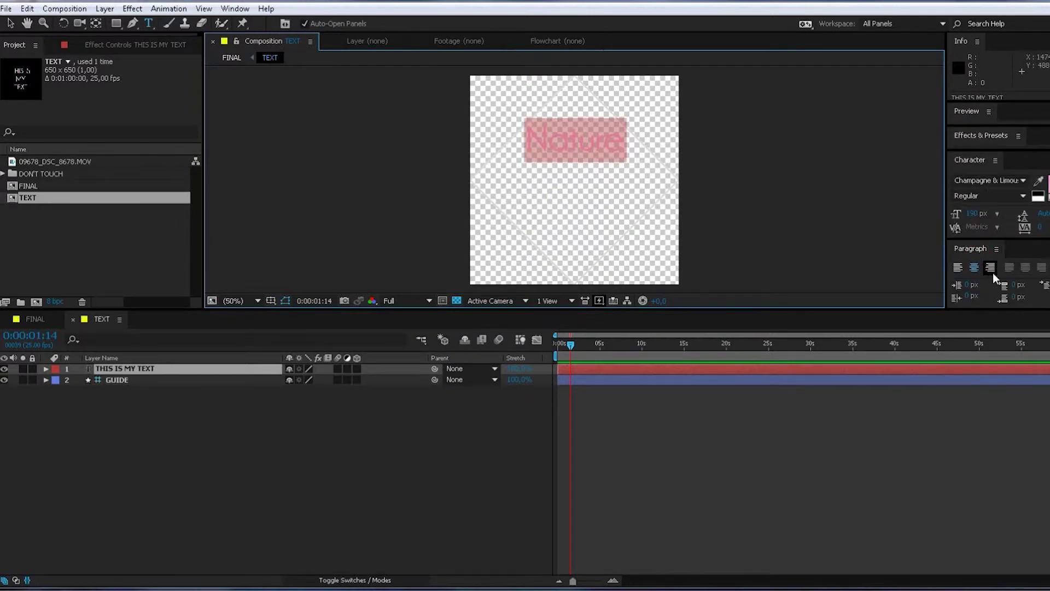
left_click_drag(1006, 239, 985, 81)
left_click(1004, 255)
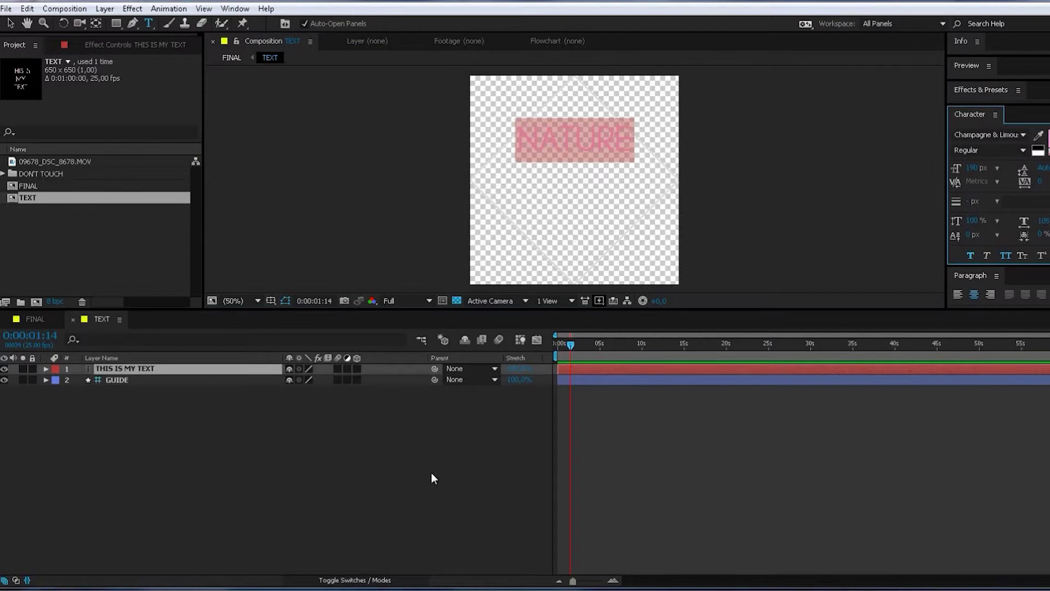
left_click(137, 370)
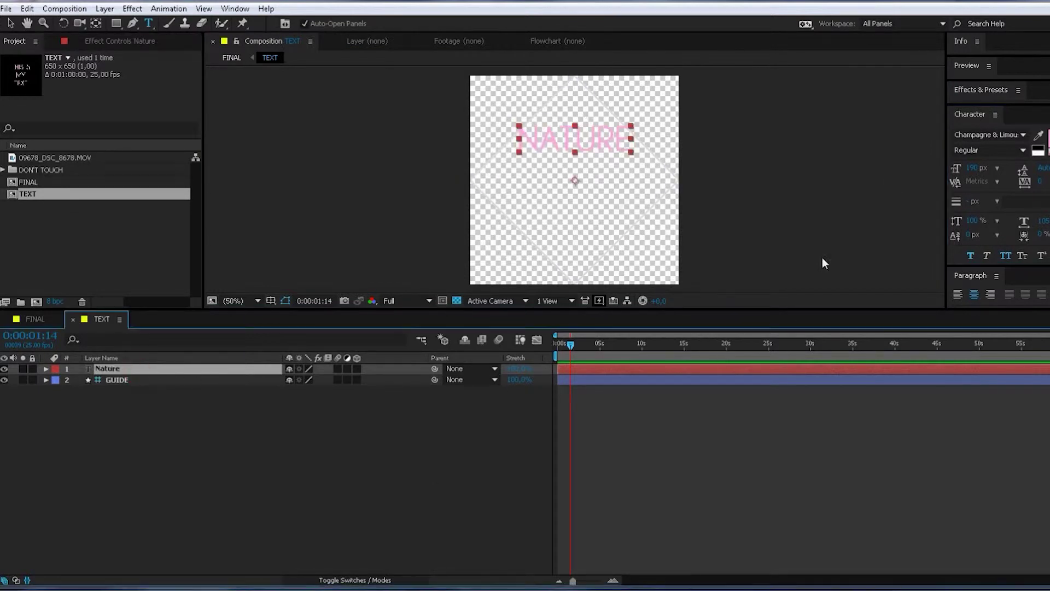
Vertically centre the NATURE text with the Align panel, then return to FINAL.
left_click(243, 11)
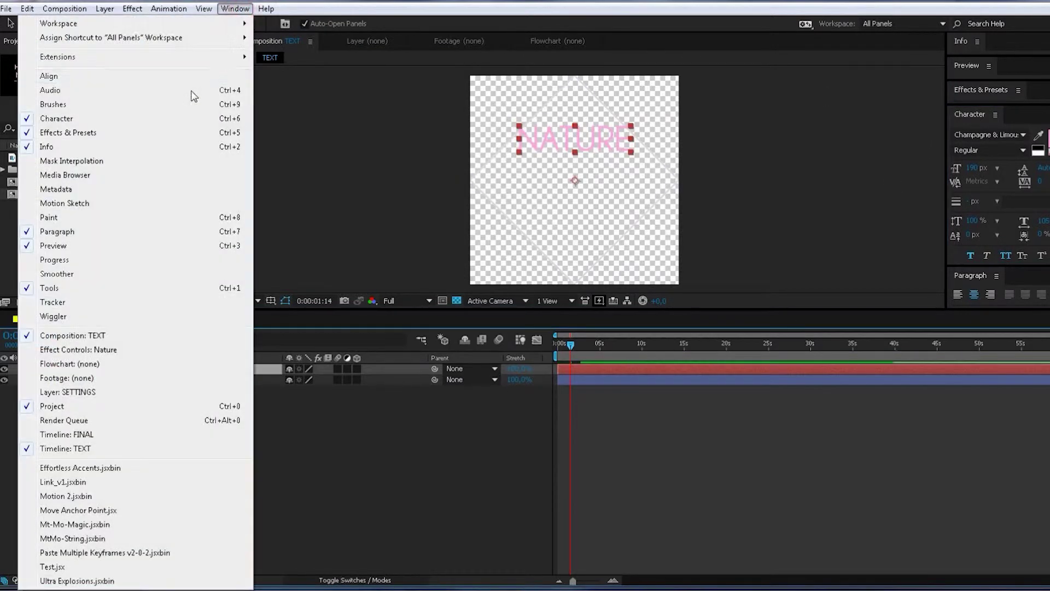
left_click(132, 77)
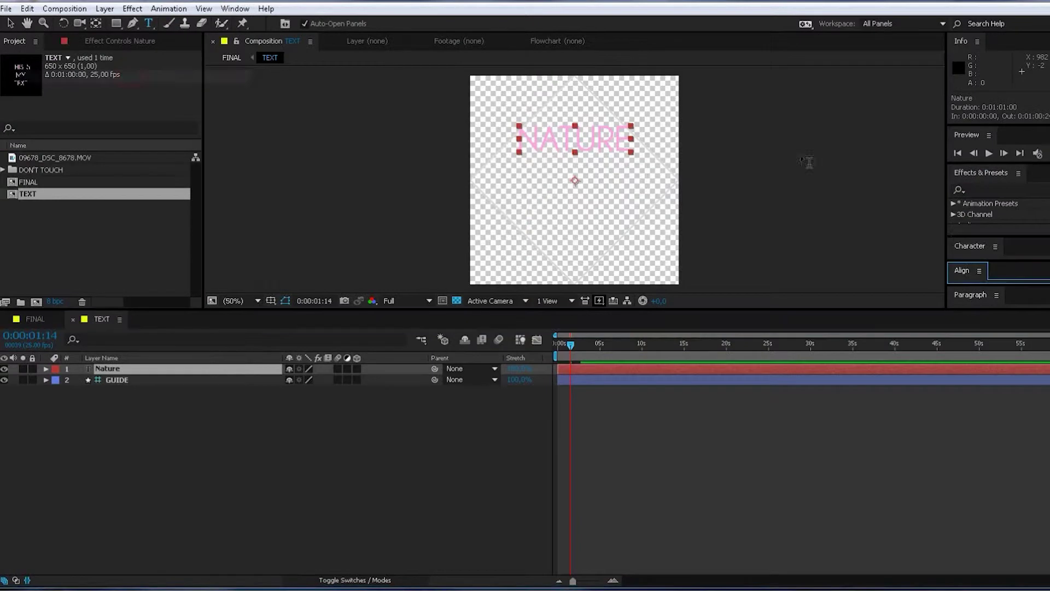
left_click(976, 258)
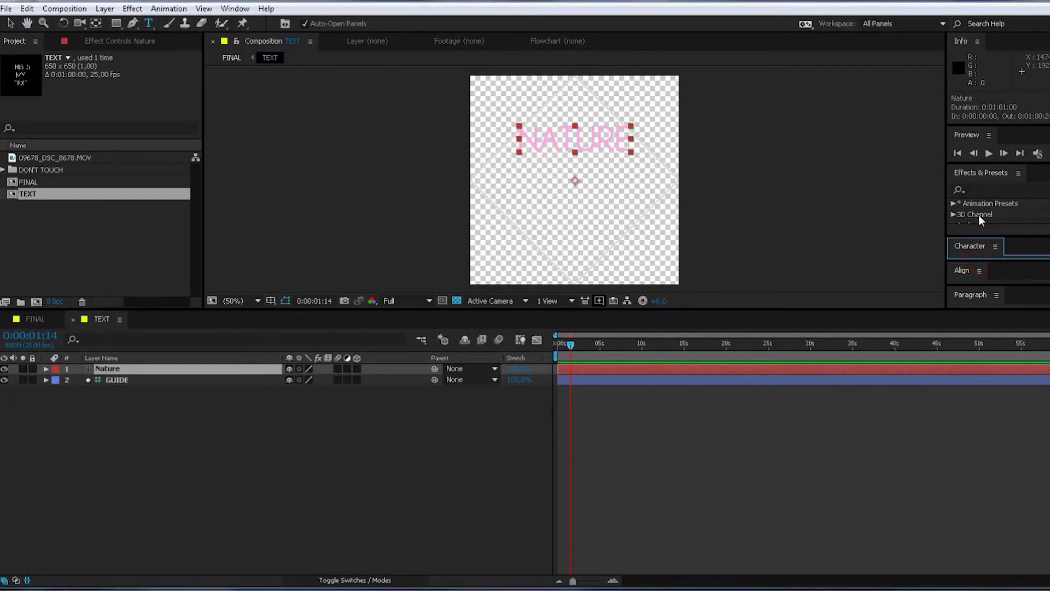
left_click(974, 267)
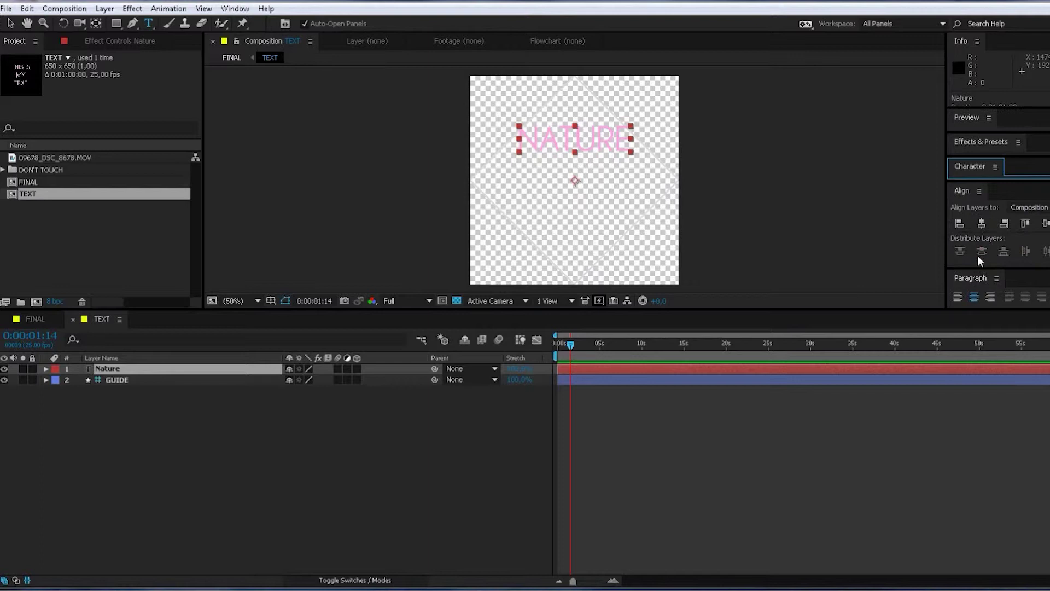
left_click(980, 227)
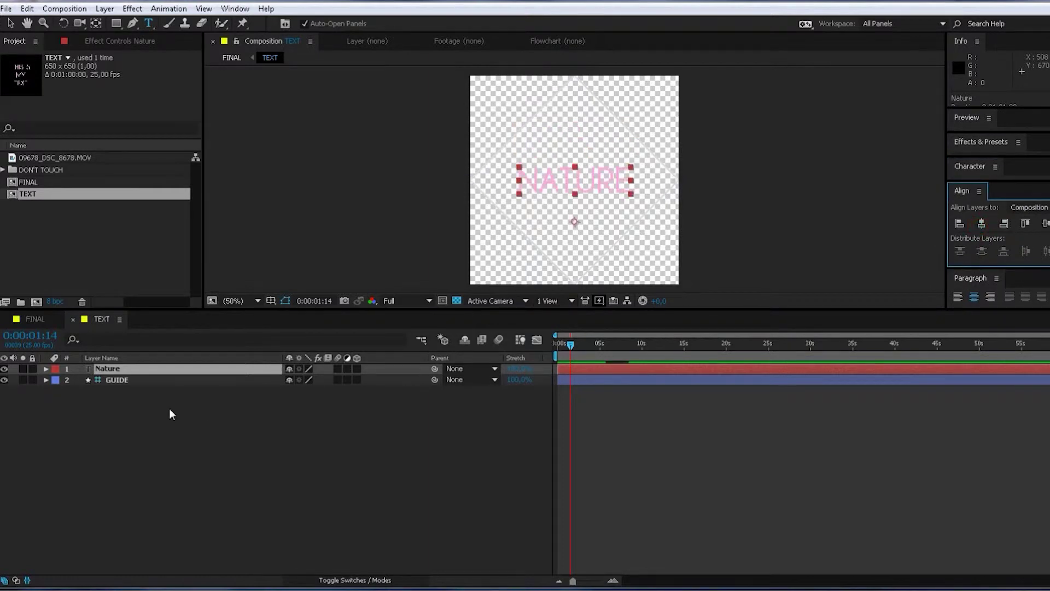
left_click(140, 393)
left_click(120, 366)
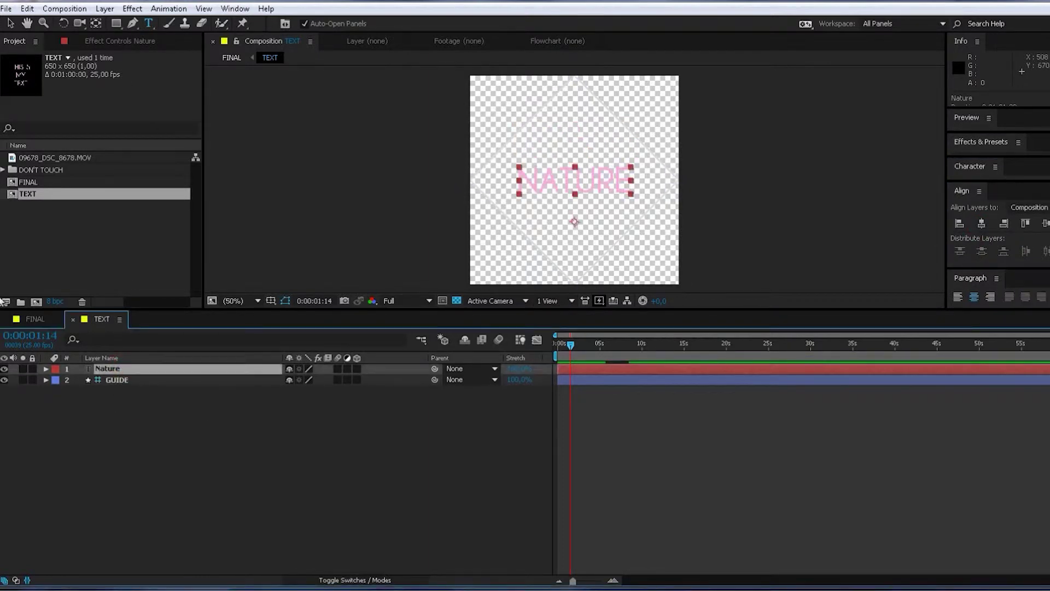
left_click(36, 319)
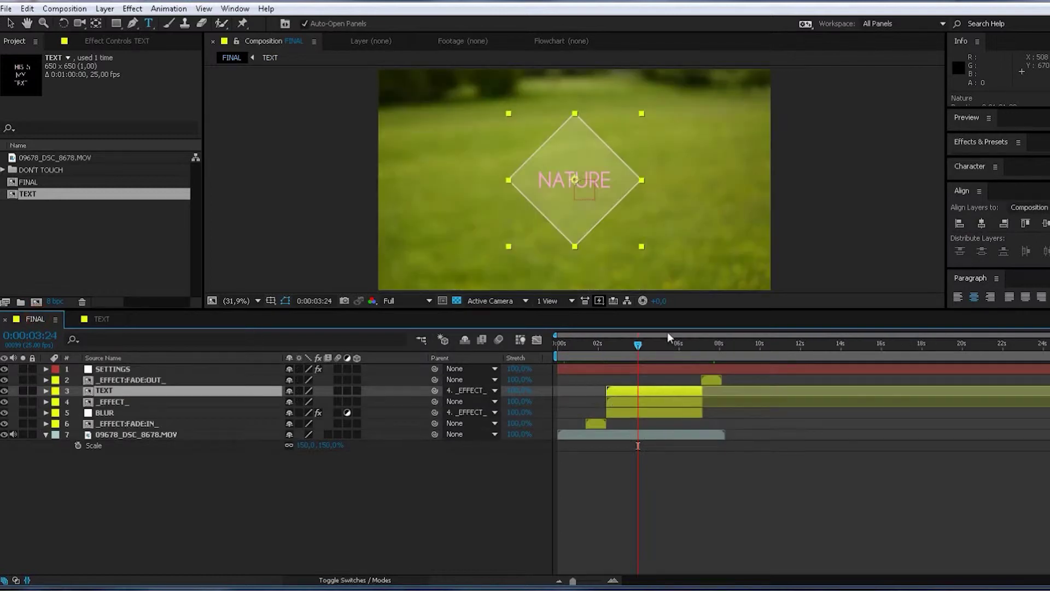
Sample the grass olive green (#5E6915) as the SETTINGS layer's stroke colour.
left_click(121, 370)
left_click(119, 43)
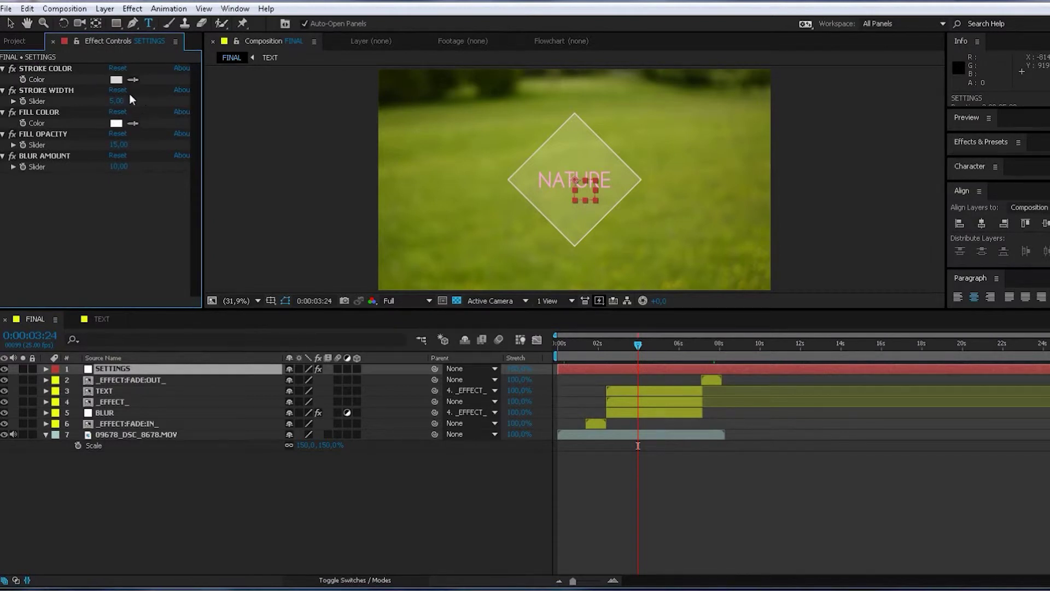
left_click(116, 79)
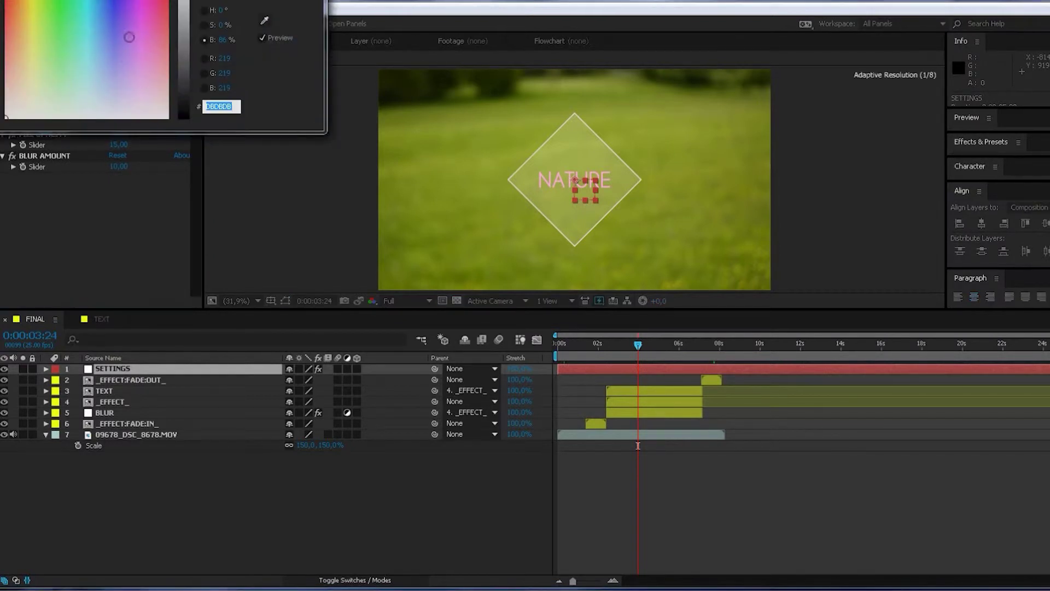
left_click_drag(129, 37, 100, 49)
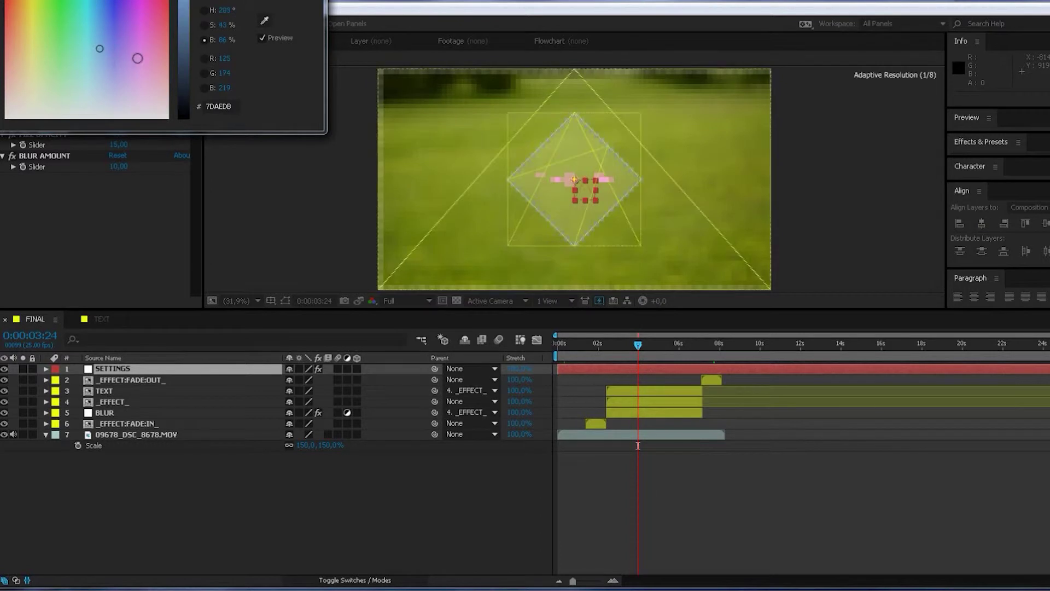
left_click(265, 21)
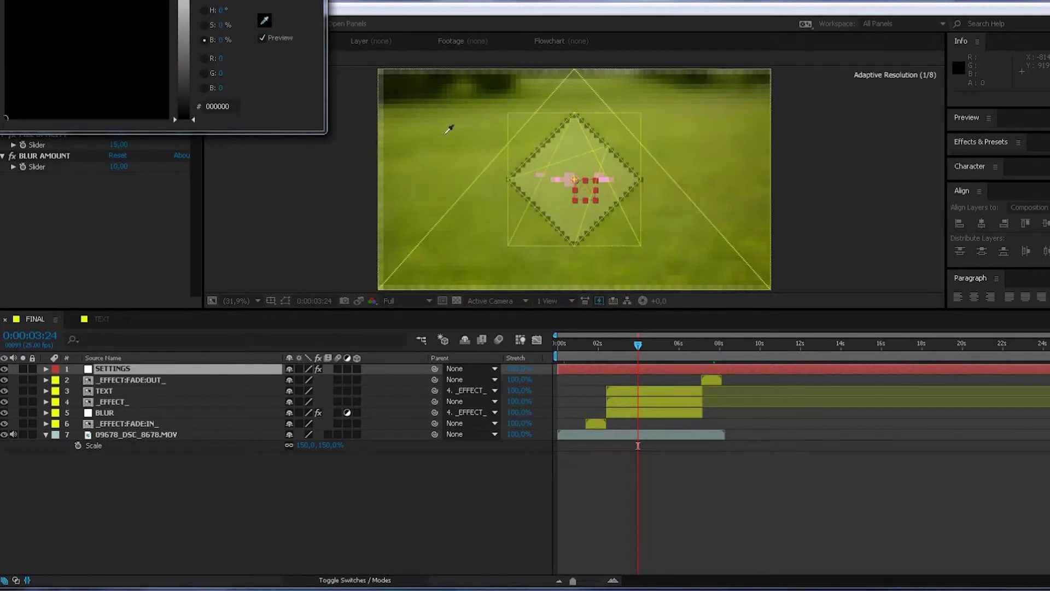
left_click(264, 21)
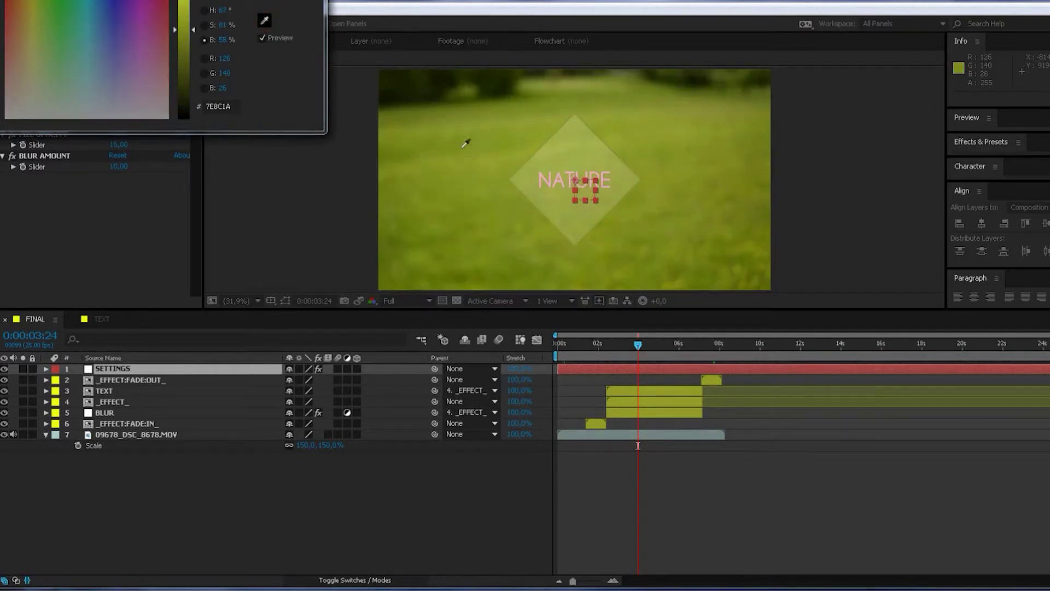
left_click(462, 145)
key("Return")
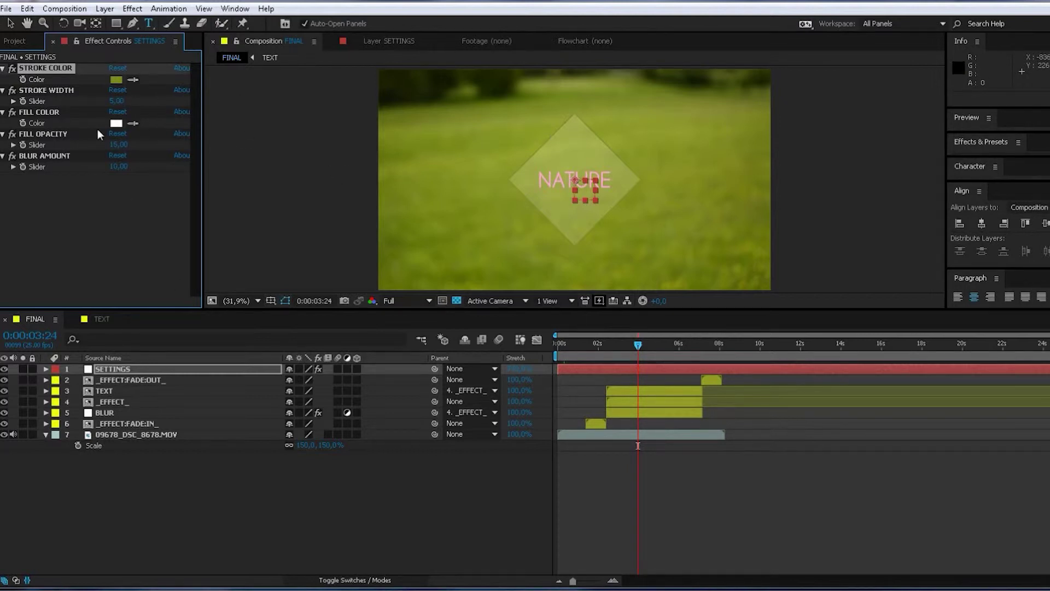
Set the diamond's stroke width to 15, keeping the olive colour.
left_click_drag(119, 101, 148, 101)
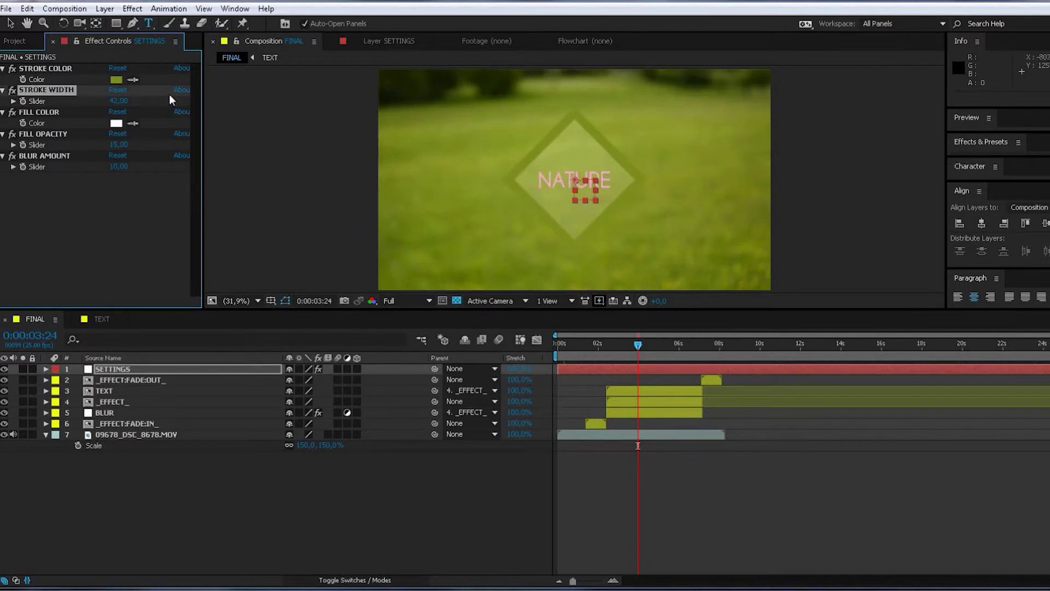
left_click(121, 101)
left_click(124, 221)
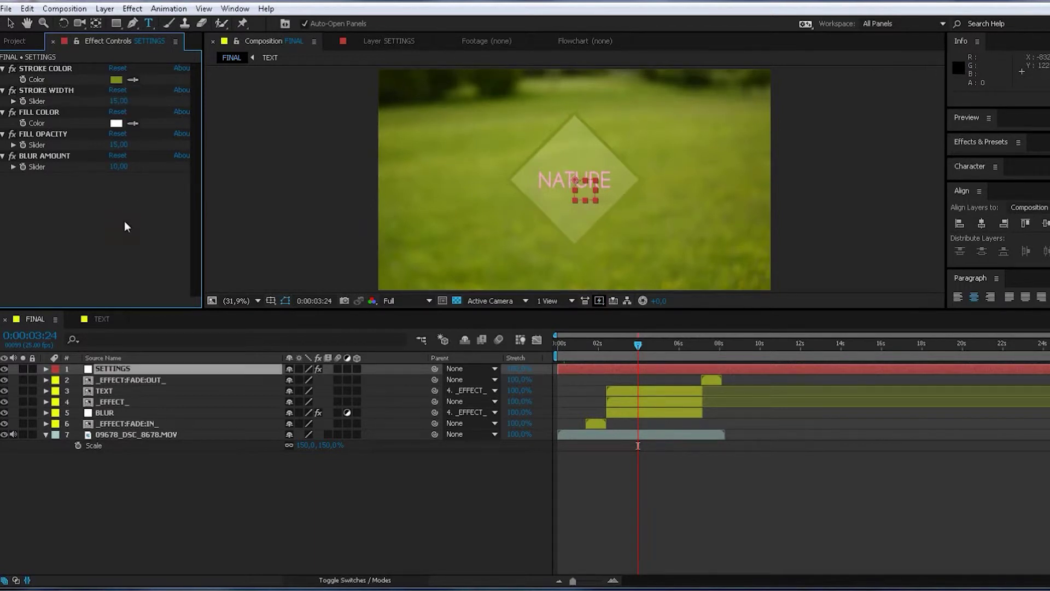
left_click(116, 80)
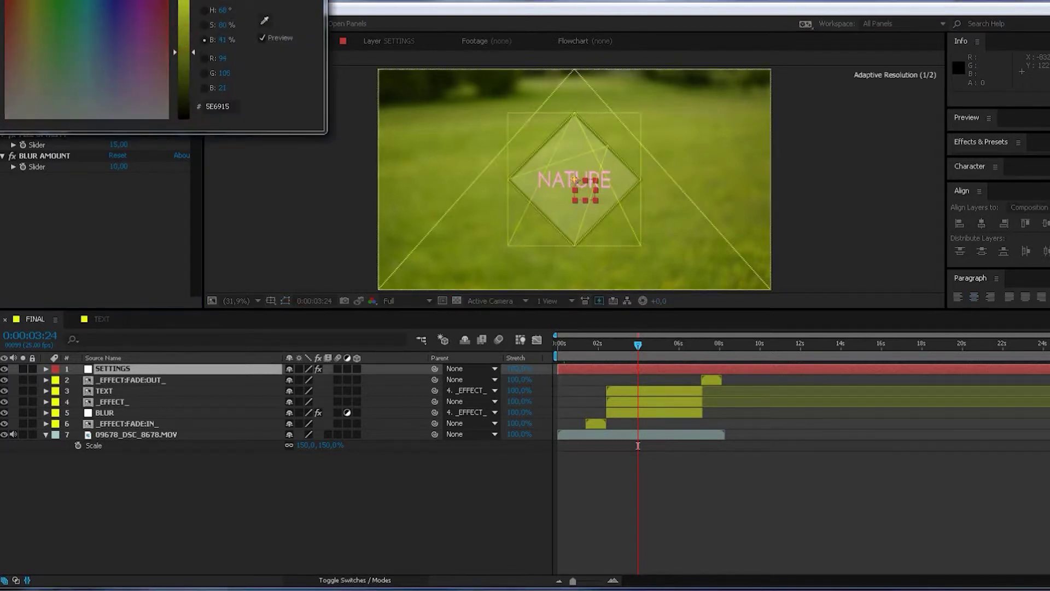
key("Return")
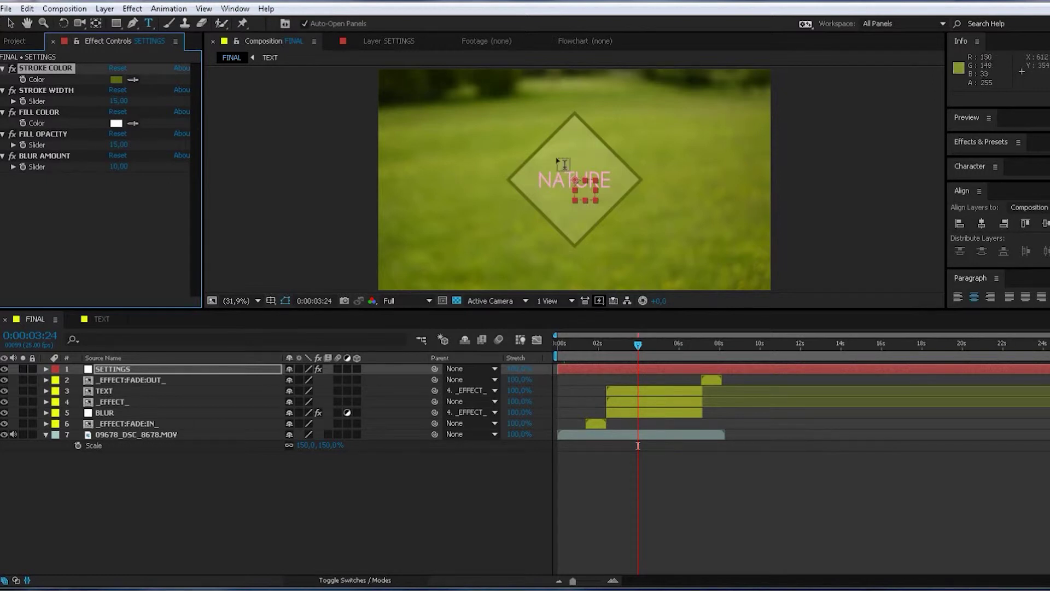
Give the diamond a light green fill at 20 opacity.
left_click(116, 124)
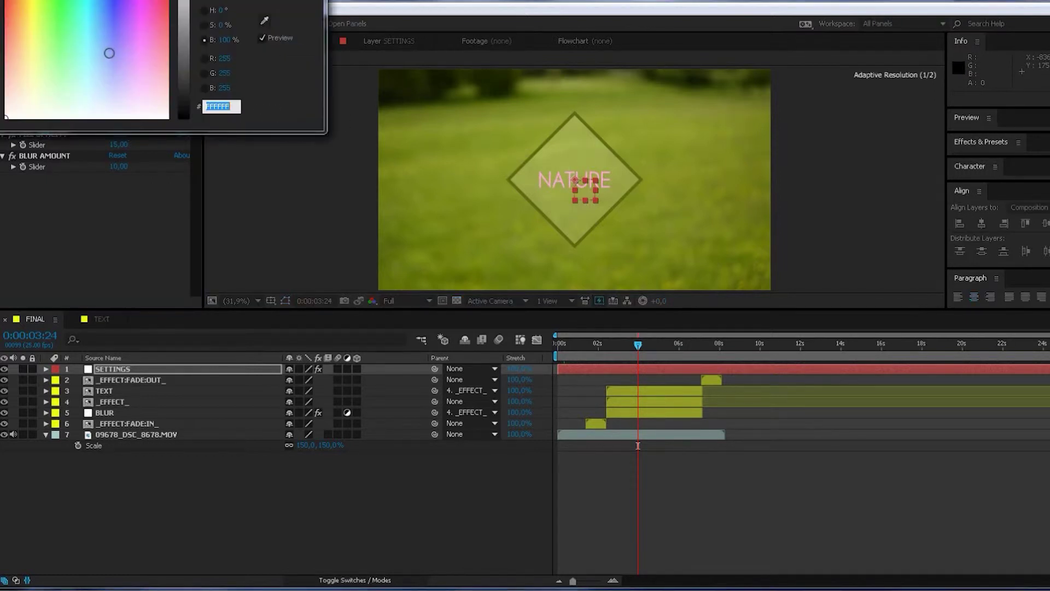
mouse_move(108, 50)
left_mouse_down()
mouse_move(123, 32)
mouse_move(85, 10)
mouse_move(57, 35)
mouse_move(71, 51)
mouse_move(64, 43)
left_mouse_up()
key("Return")
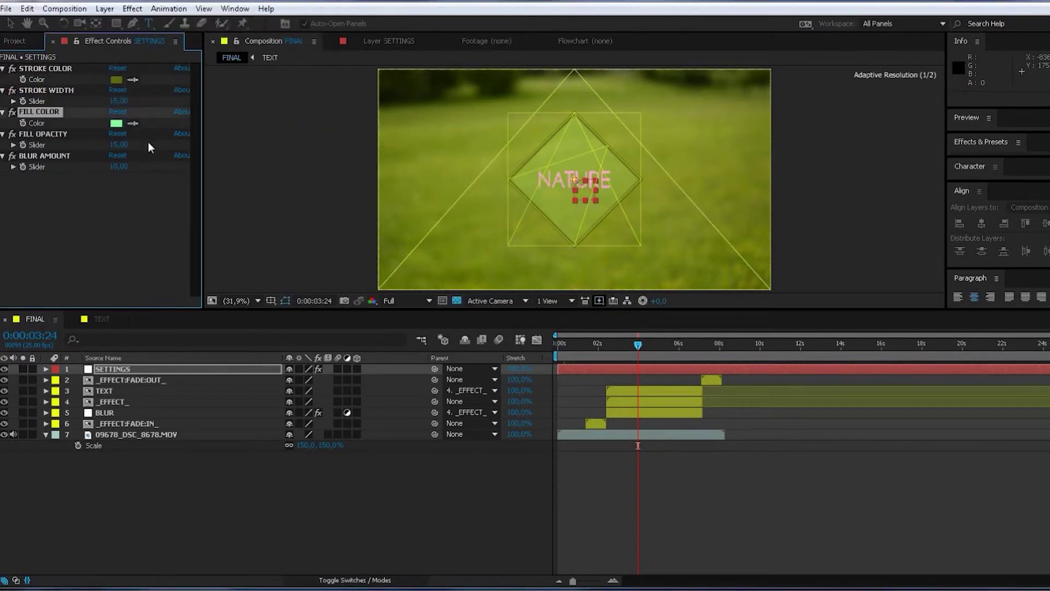
mouse_move(119, 144)
left_mouse_down()
mouse_move(196, 150)
mouse_move(63, 147)
mouse_move(127, 149)
left_mouse_up()
left_click(114, 146)
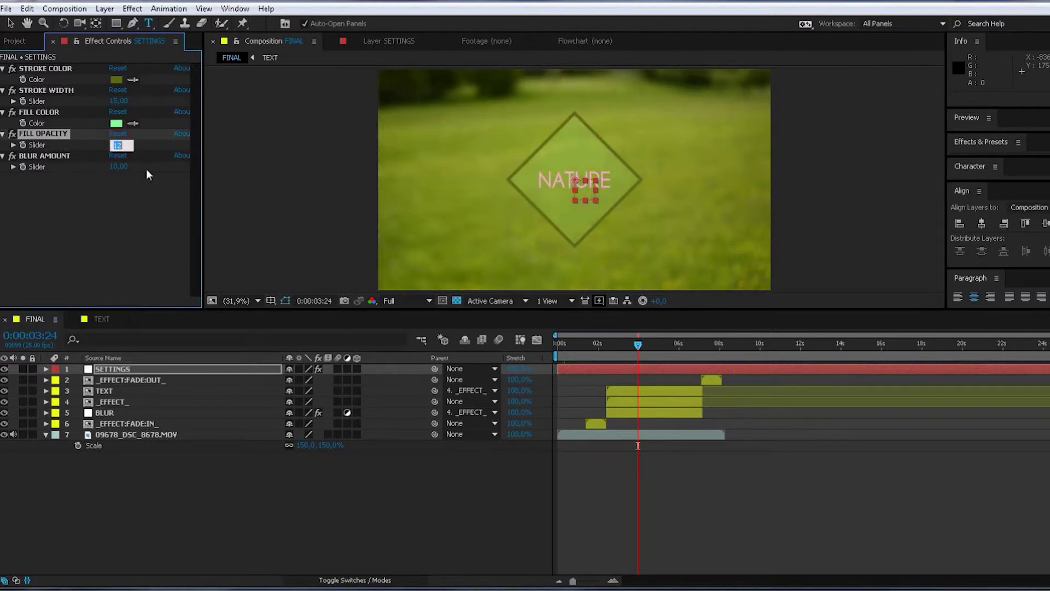
type("20")
left_click(124, 196)
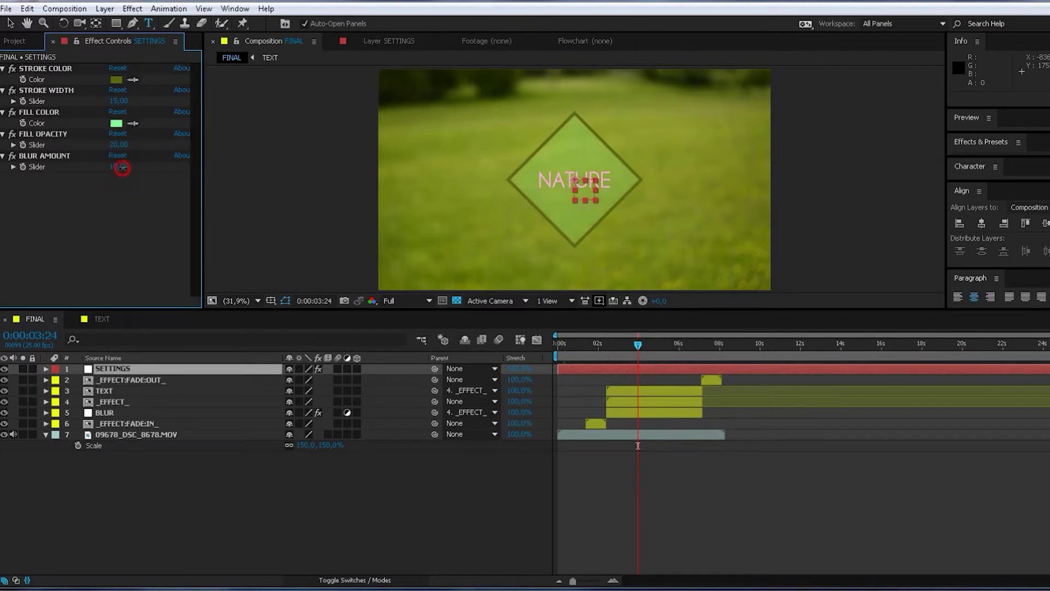
Drop the fill opacity to 0 and set the blur amount to 28.
left_click_drag(122, 166, 154, 168)
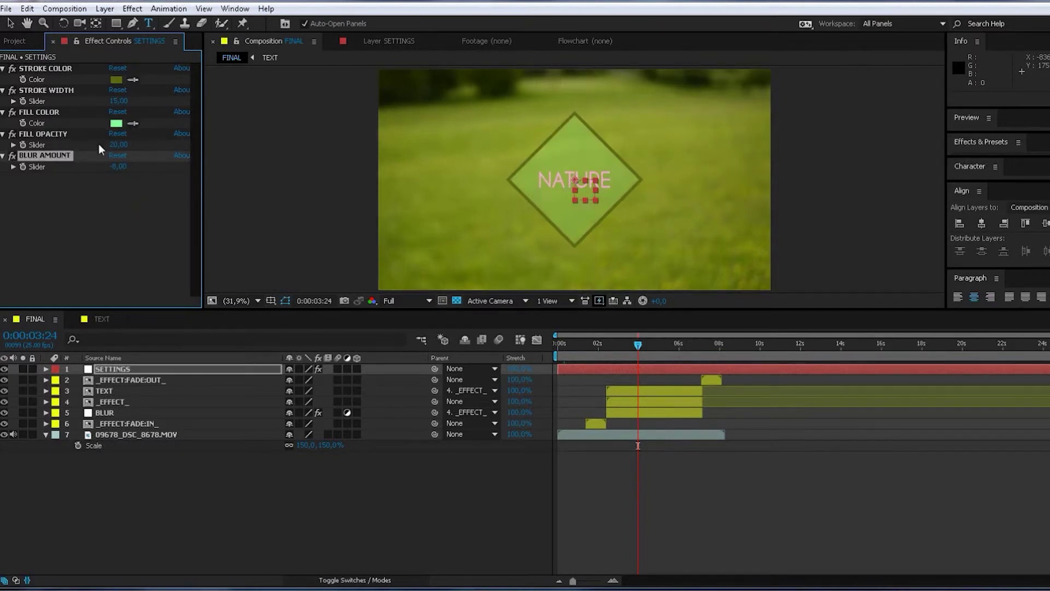
left_click(119, 145)
type("0")
left_click(171, 207)
left_click(119, 166)
left_click_drag(119, 166, 148, 166)
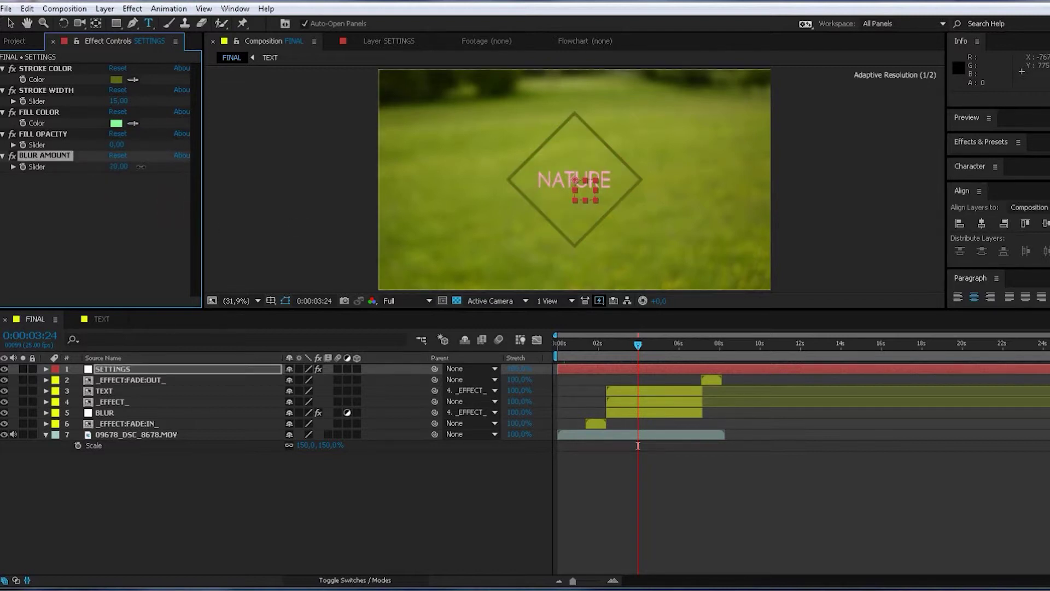
left_click_drag(638, 344, 660, 343)
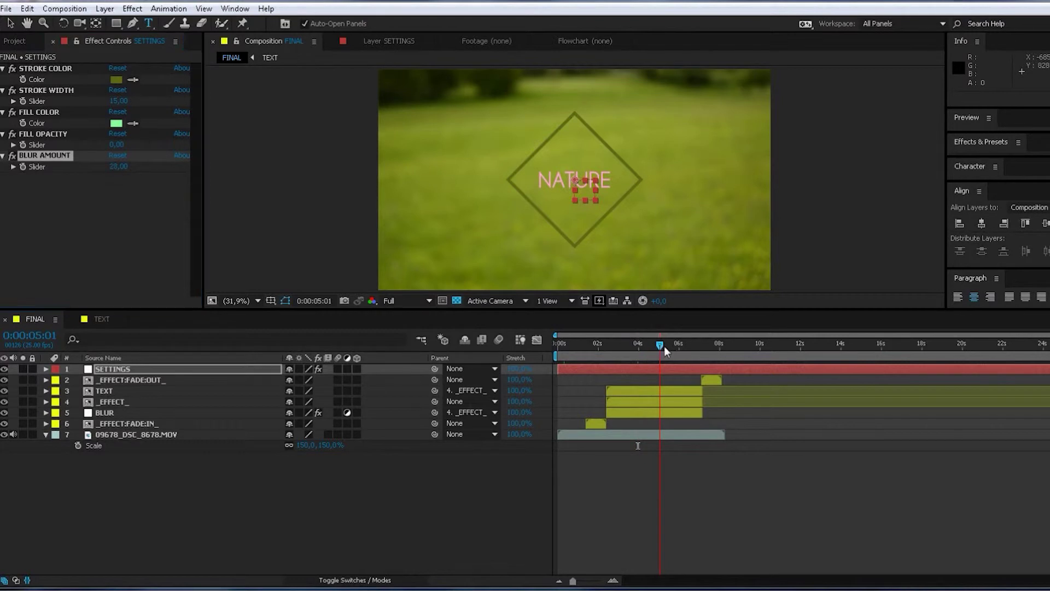
Show FINAL with the SNOW diamond title over the DSC_1789.MOV snow clip.
left_click(664, 346)
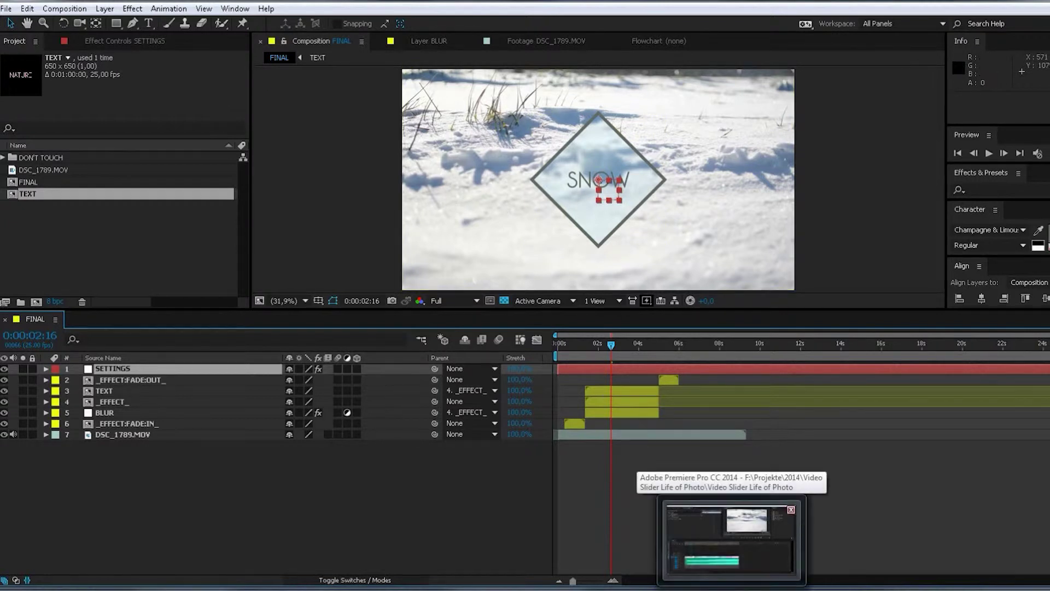
Scrub through the opening snow clip, mute audio track A1, and glance at the Projekt and Effekteinstellungen tabs.
left_click(732, 589)
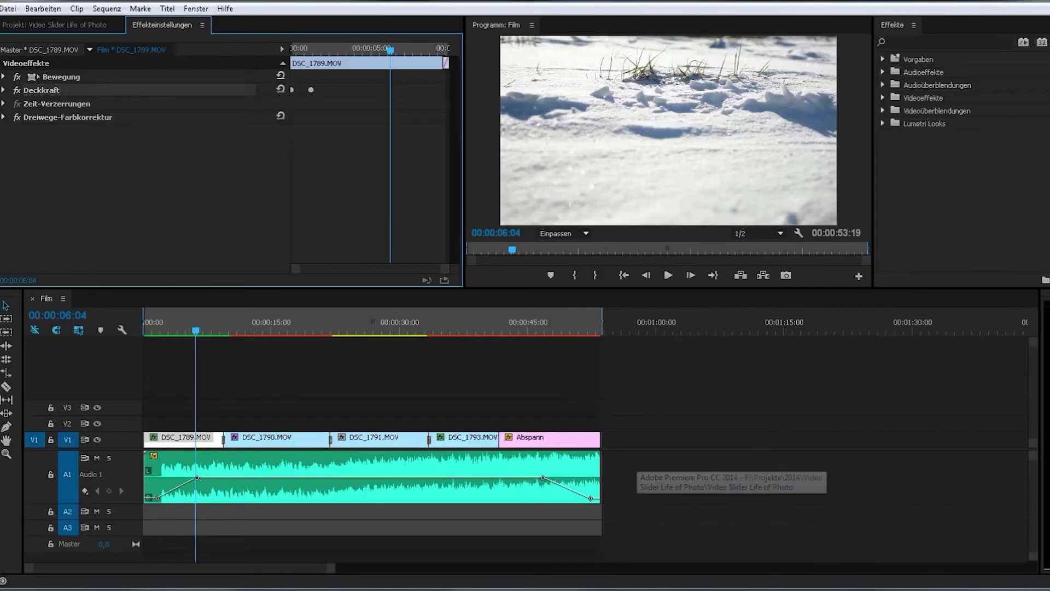
left_click(158, 332)
mouse_move(157, 332)
left_mouse_down()
mouse_move(142, 330)
mouse_move(195, 328)
mouse_move(178, 331)
left_mouse_up()
left_click(97, 459)
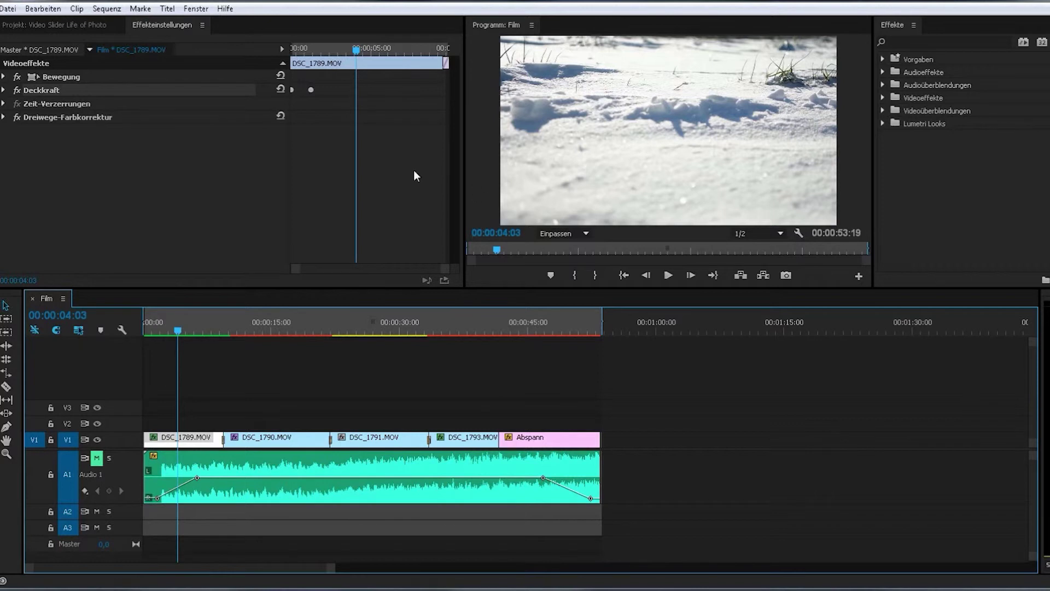
left_click(82, 25)
left_click(162, 25)
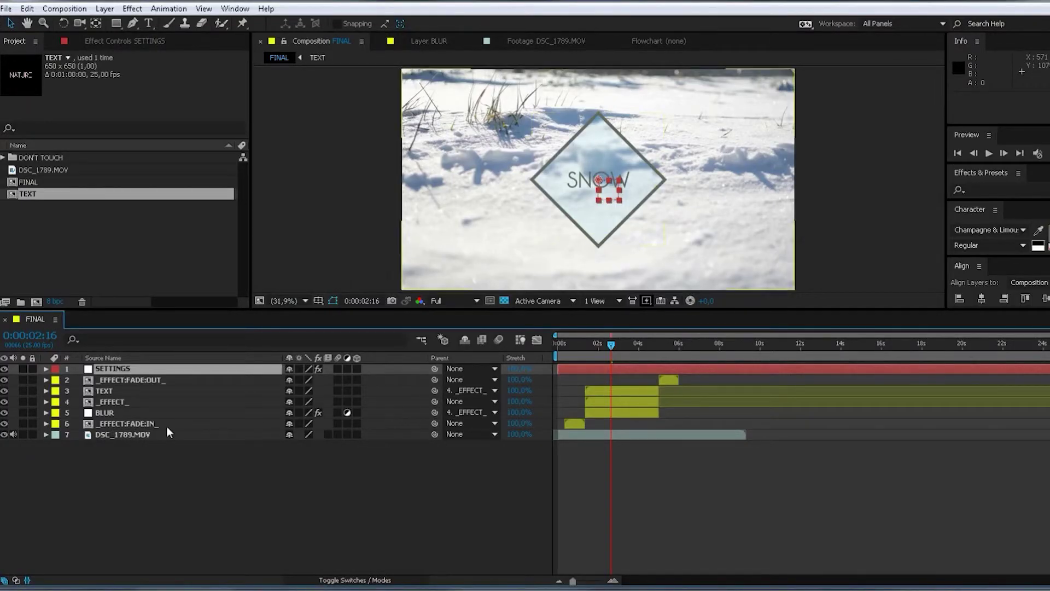
key("ctrl+m")
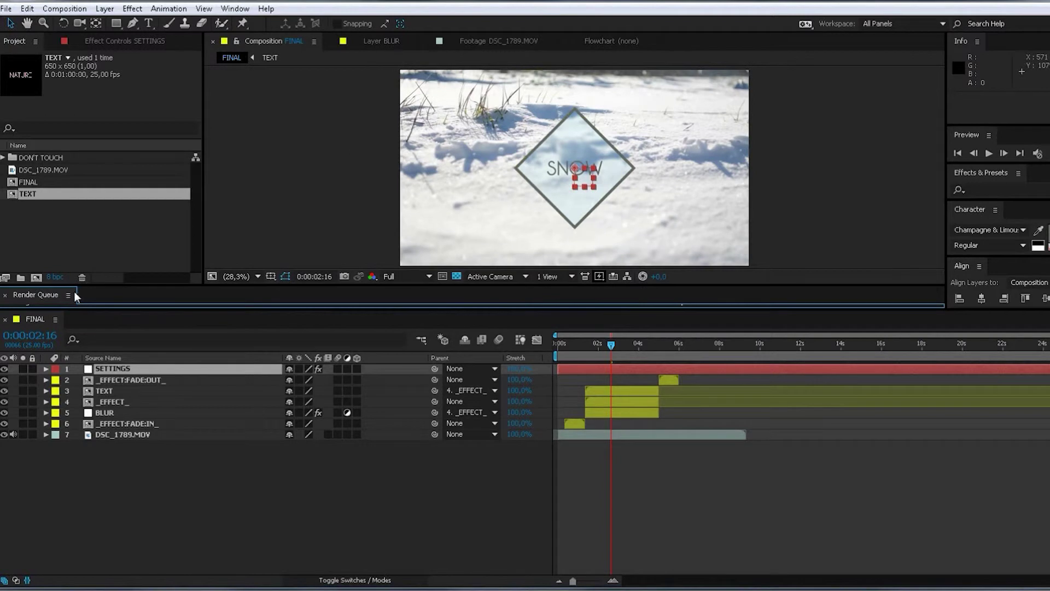
left_click_drag(44, 295, 116, 330)
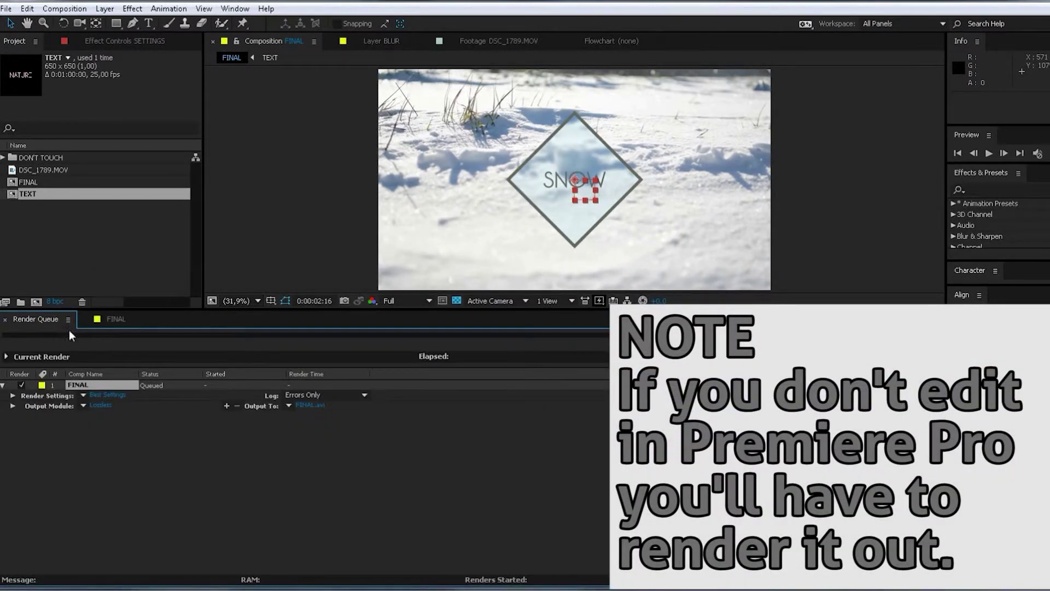
left_click(4, 319)
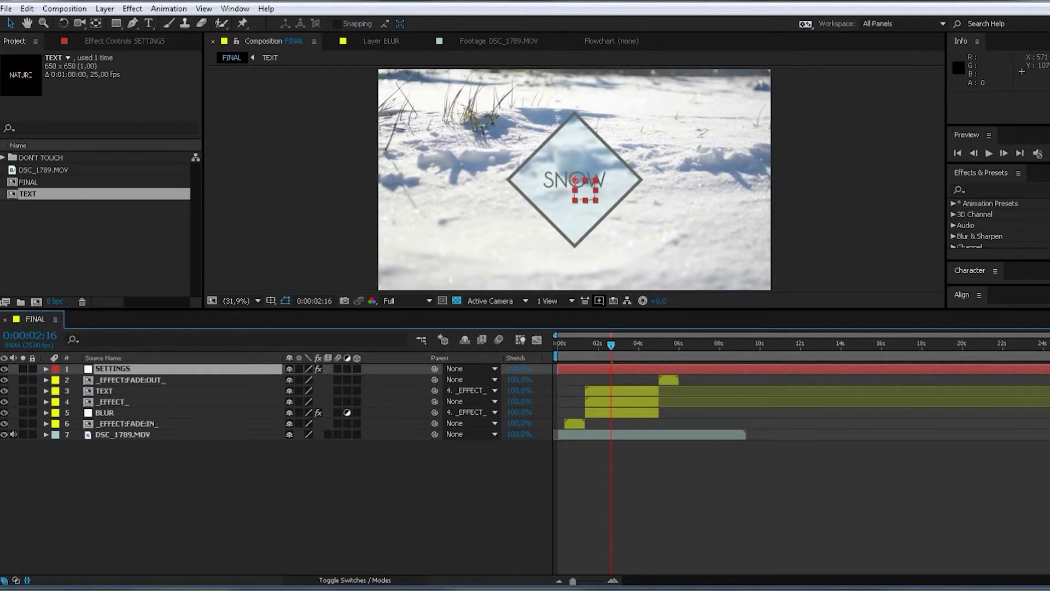
In Premiere Pro's project bin, open the import browser and navigate from Projekte into the Youtube folder.
left_click(733, 528)
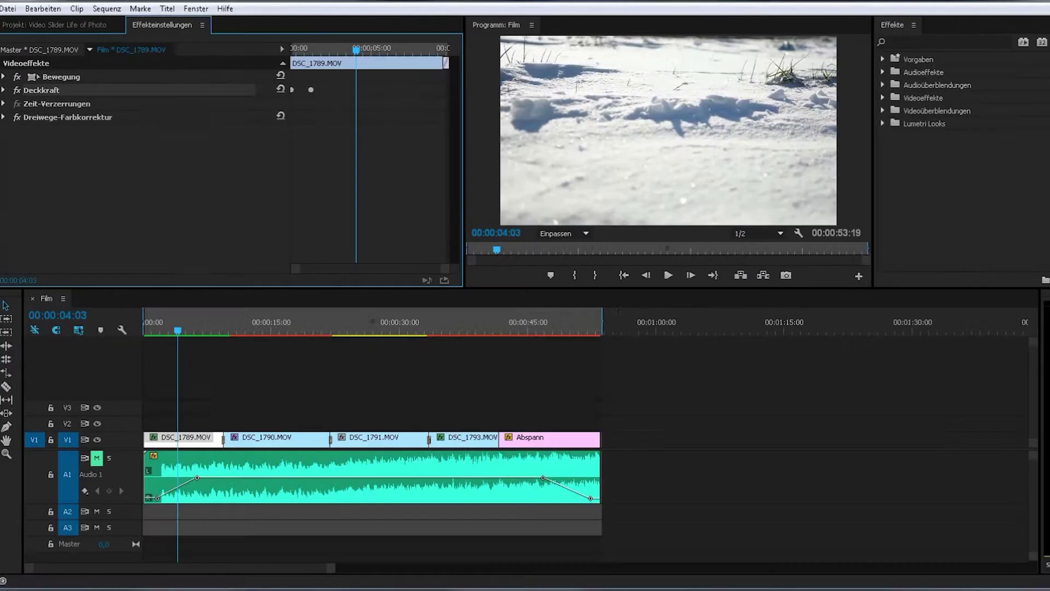
left_click(52, 24)
double_click(383, 229)
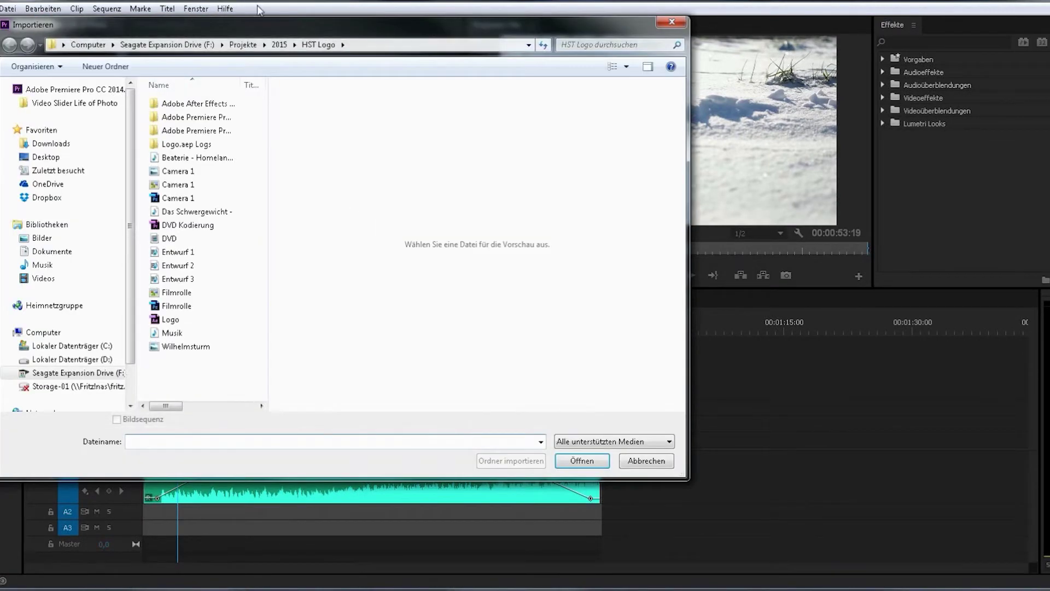
left_click(242, 45)
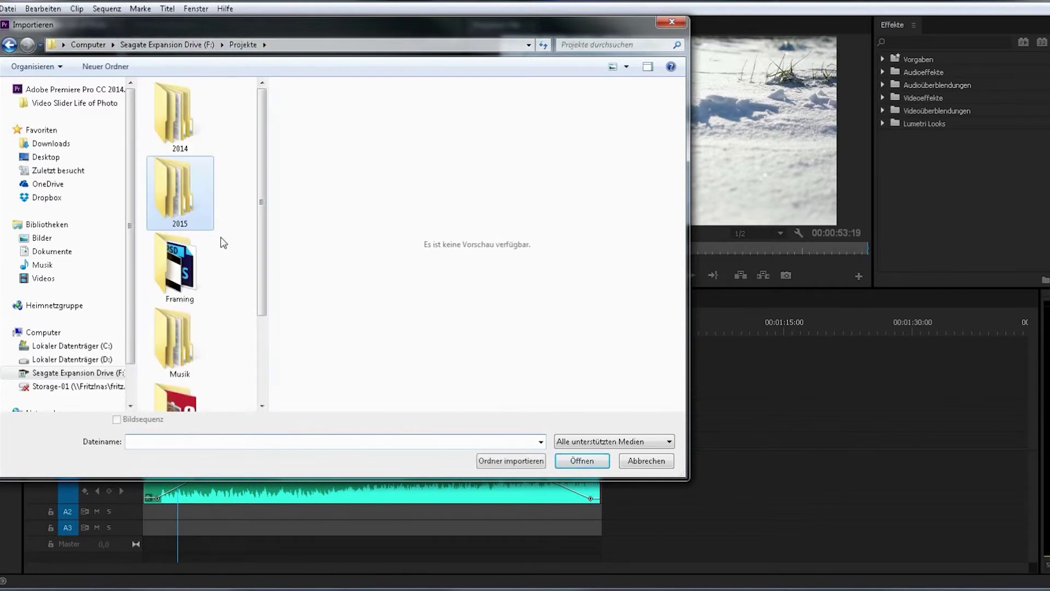
left_click_drag(265, 250, 261, 300)
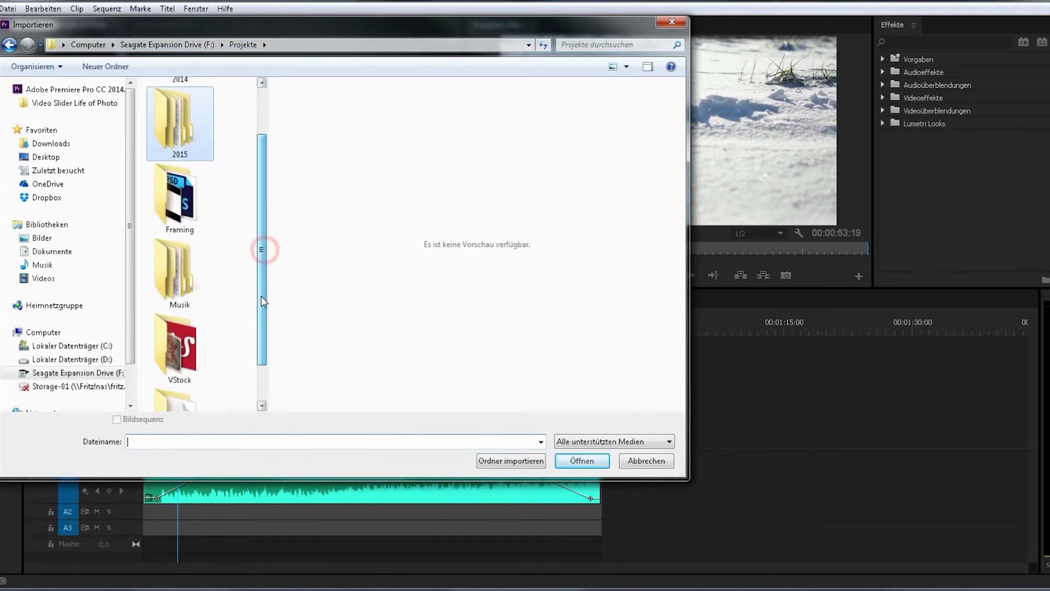
double_click(177, 346)
key("BackSpace")
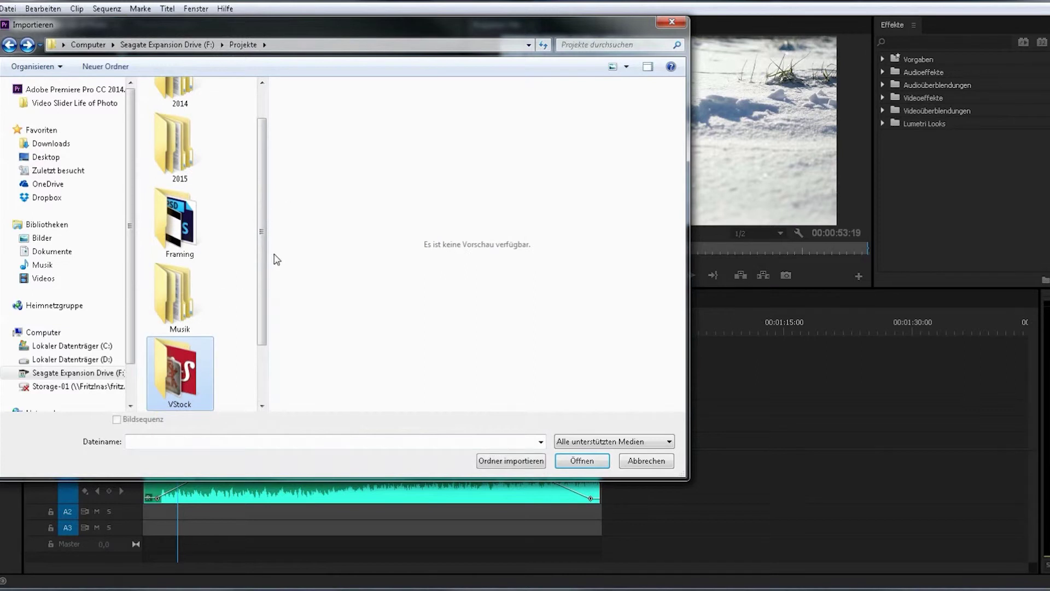
left_click_drag(265, 246, 265, 296)
double_click(177, 386)
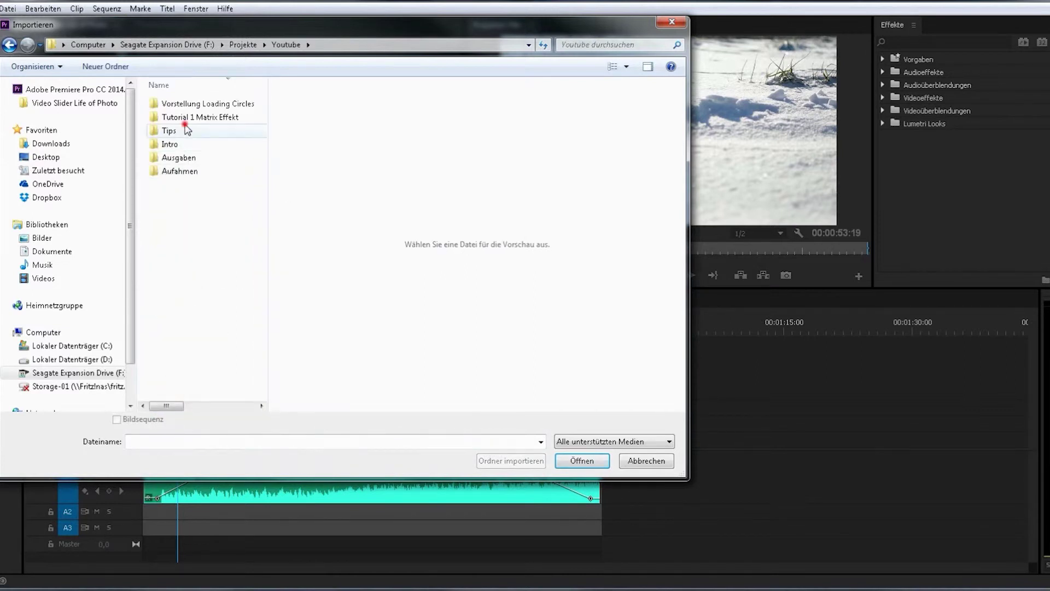
Import the FINAL composition from Tips > 03 VStock Title Design > Blur Lower Third Preset.
double_click(168, 130)
double_click(170, 131)
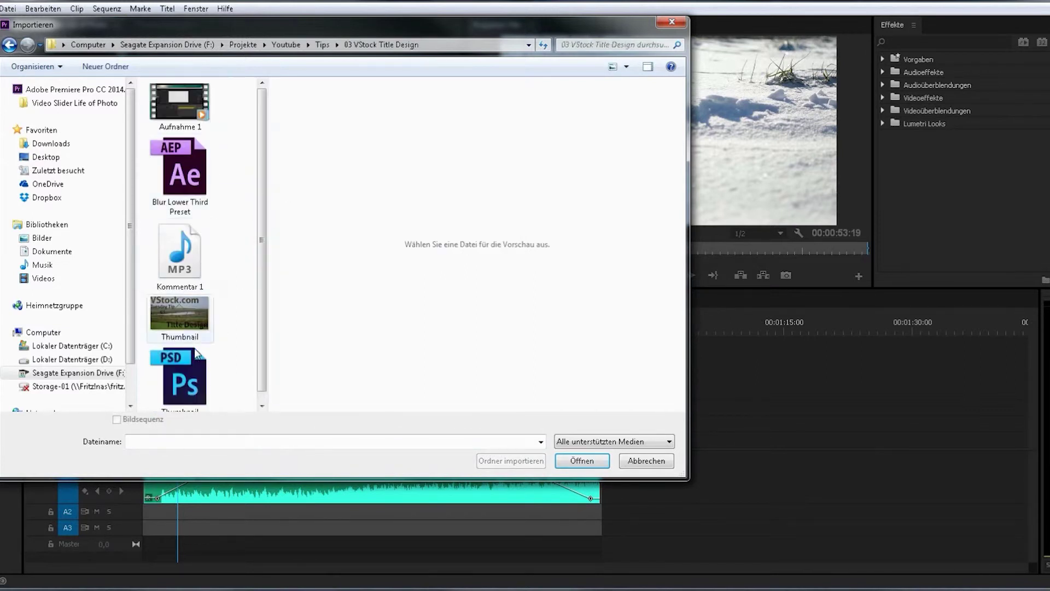
left_click(181, 158)
left_click(582, 461)
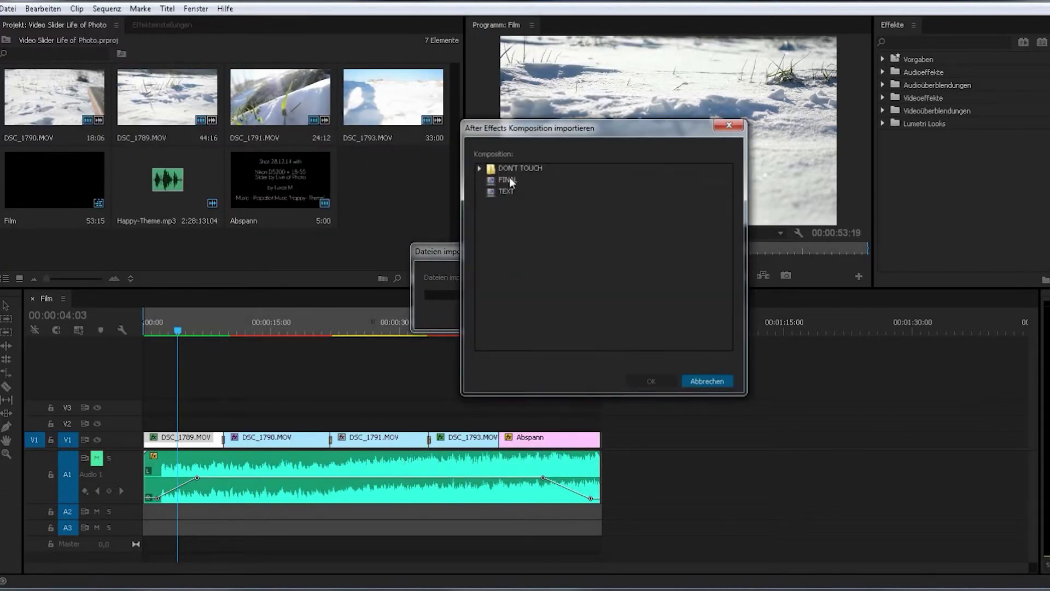
left_click(509, 180)
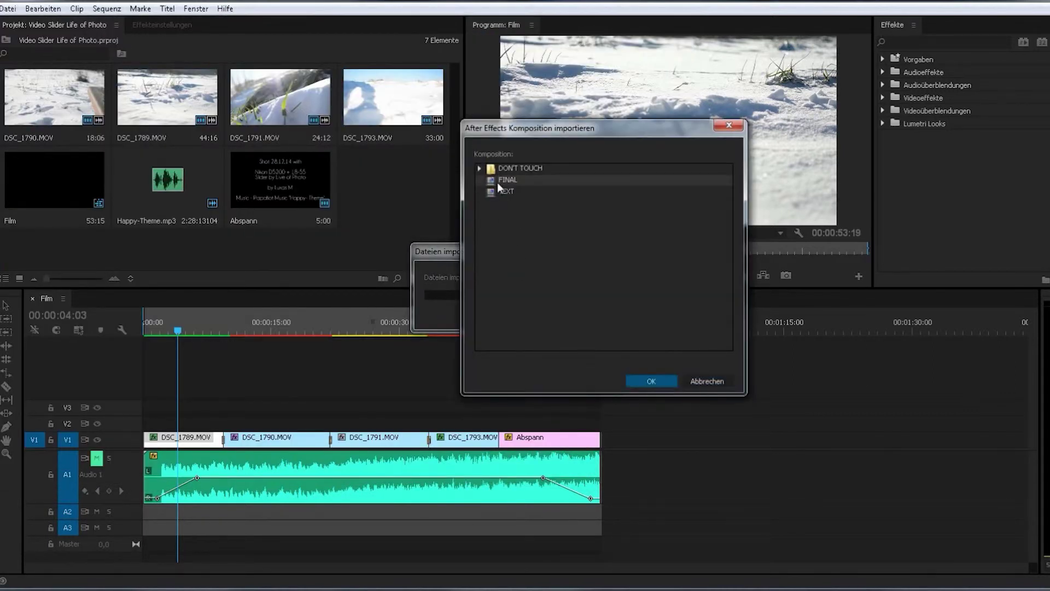
left_click(661, 384)
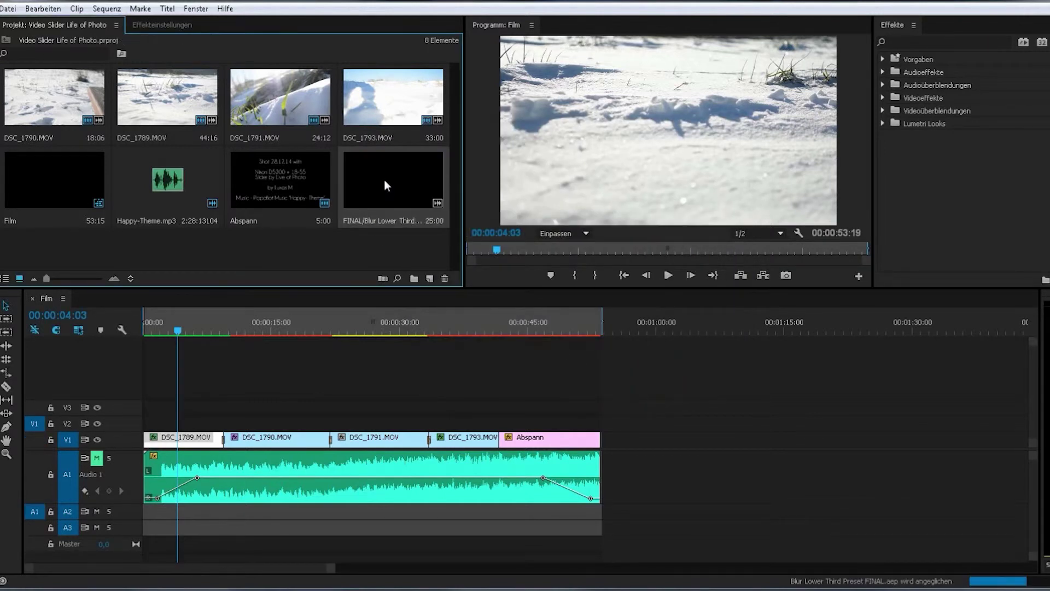
Place the FINAL title on V2 at 00:00 and trim it to end with DSC_1789.MOV, about 9 seconds.
left_click_drag(384, 179, 146, 427)
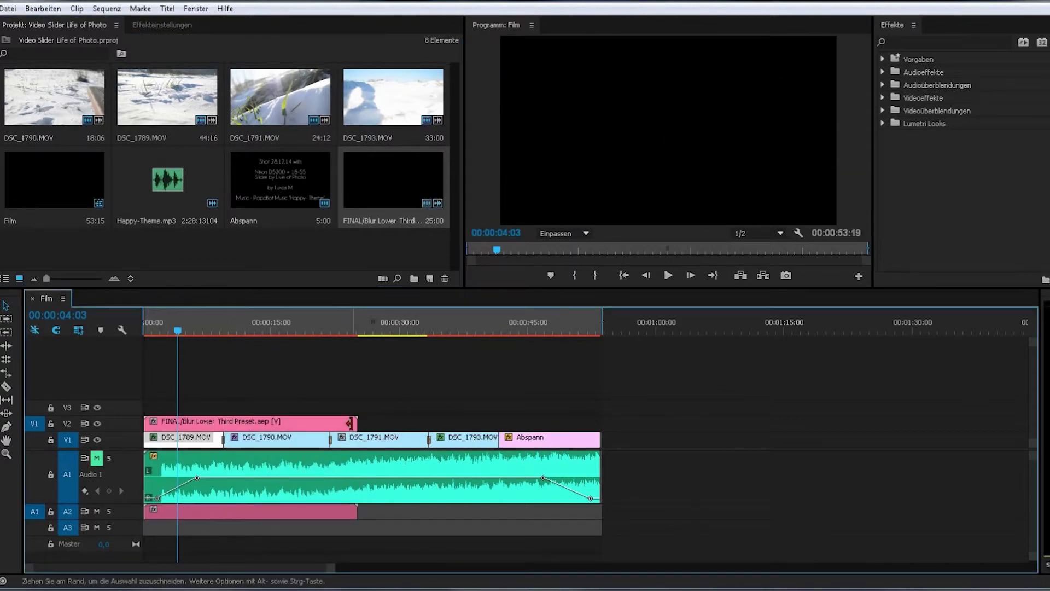
left_click_drag(357, 423, 355, 424)
left_click_drag(265, 423, 222, 420)
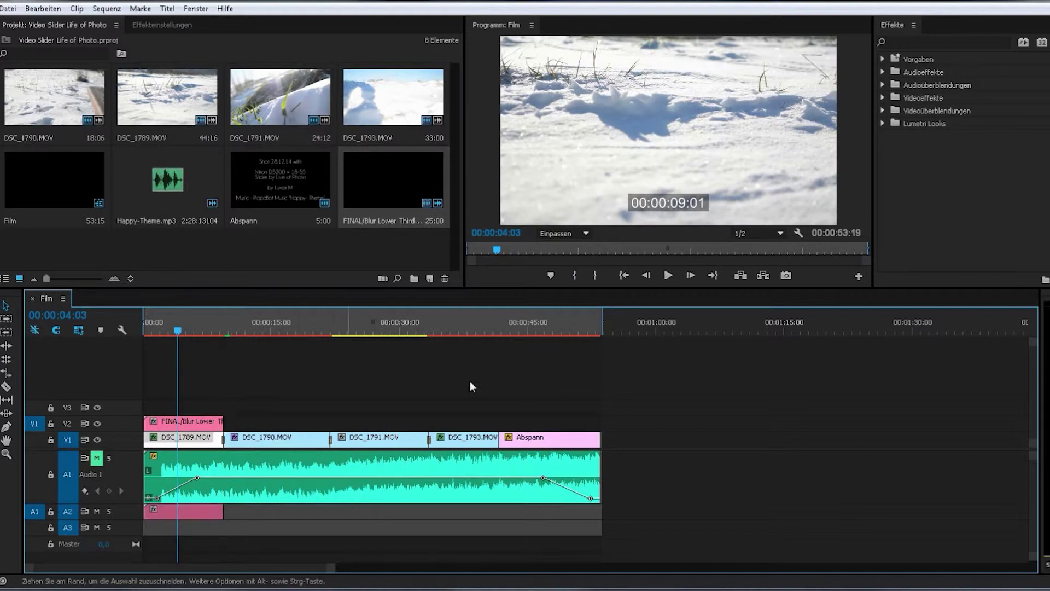
left_click_drag(333, 567, 372, 567)
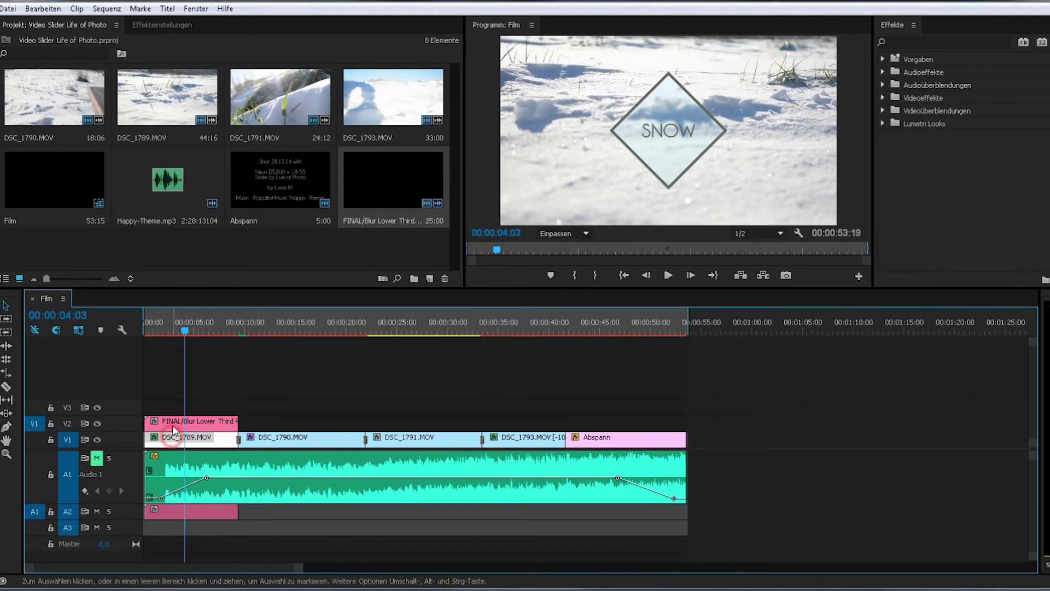
Copy the Dreiwege-Farbkorrektur effect from DSC_1789.MOV and paste it onto the FINAL title clip.
left_click(143, 24)
left_click(74, 116)
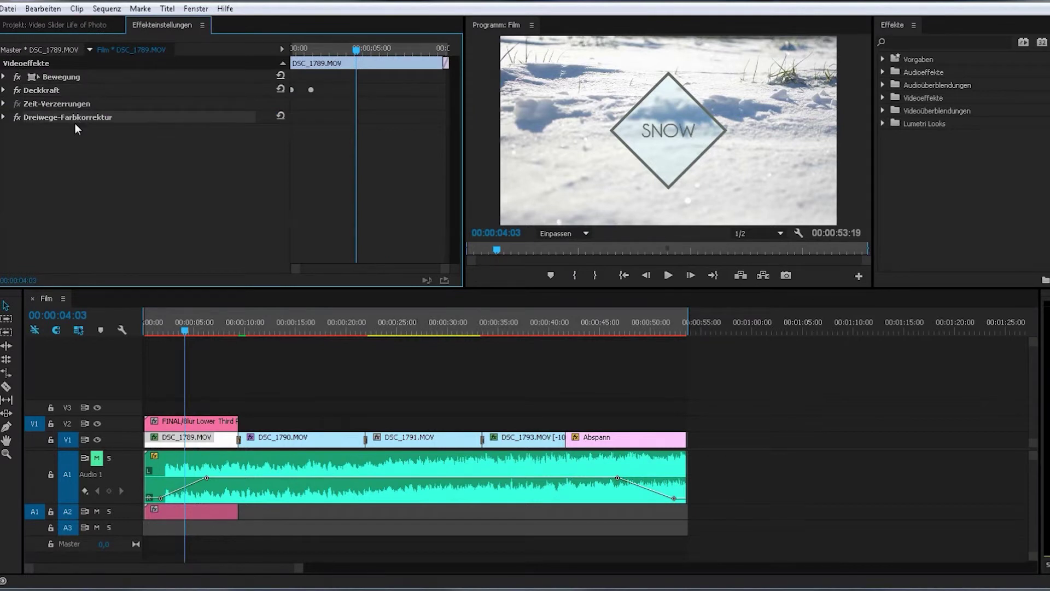
key("d")
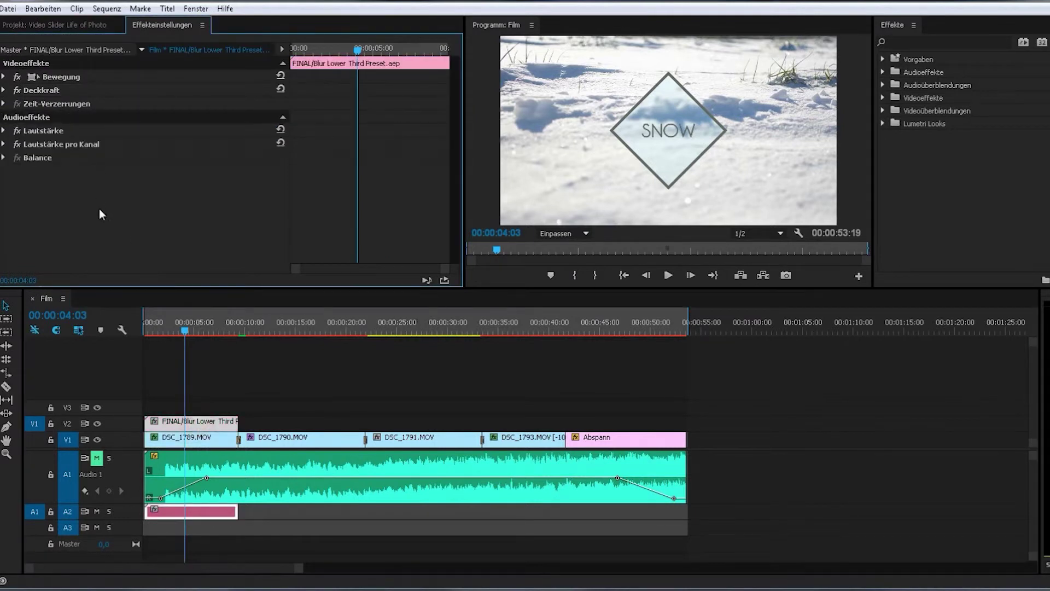
key("ctrl+v")
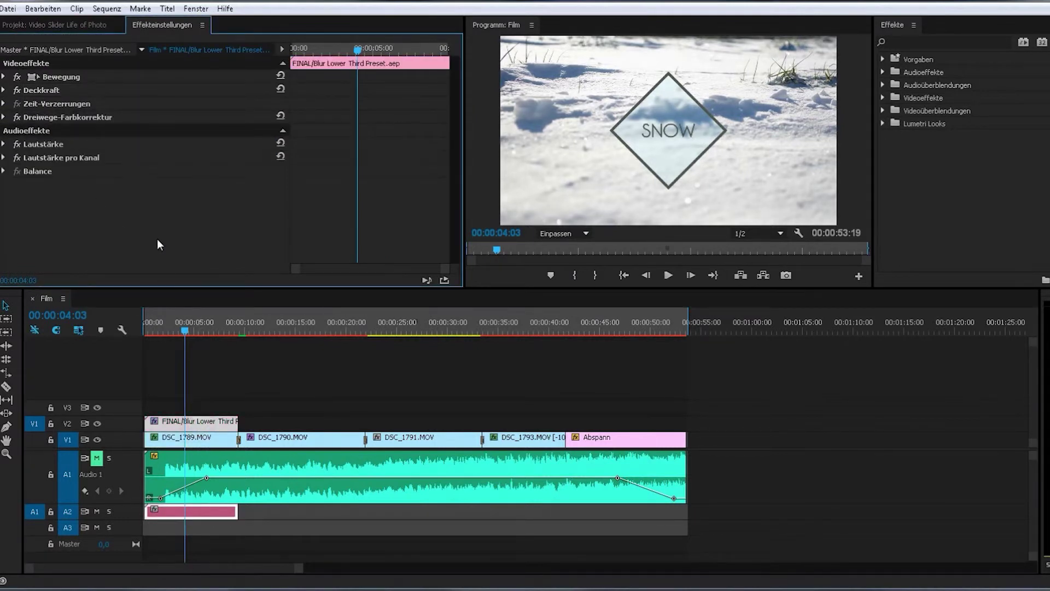
Toggle V2's visibility repeatedly to compare the title with and without it, leaving it visible.
left_click(97, 424)
left_click(97, 424)
left_click(97, 424)
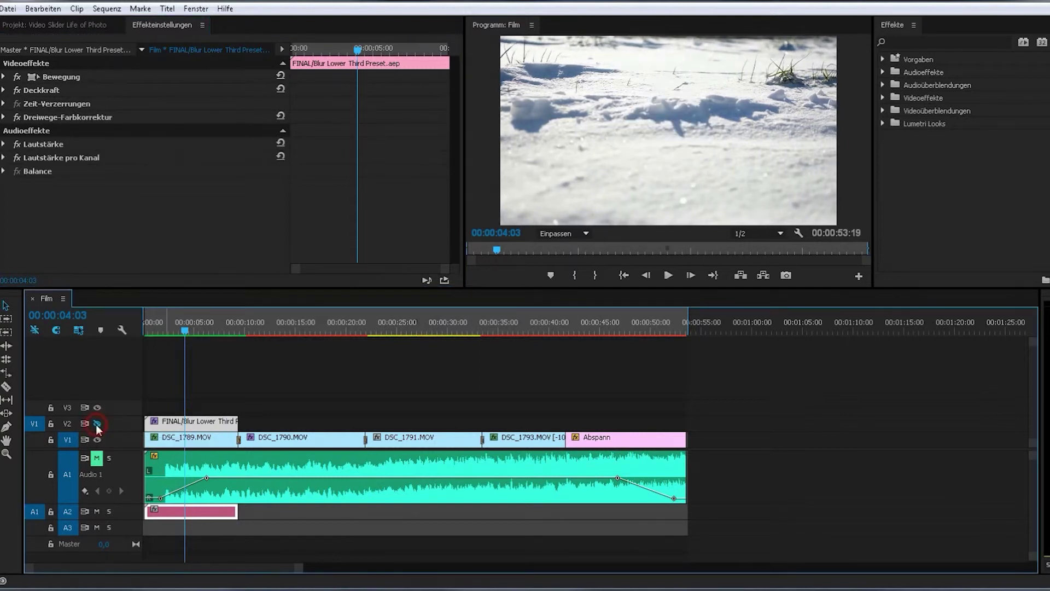
left_click(96, 424)
left_click(96, 424)
left_click(97, 424)
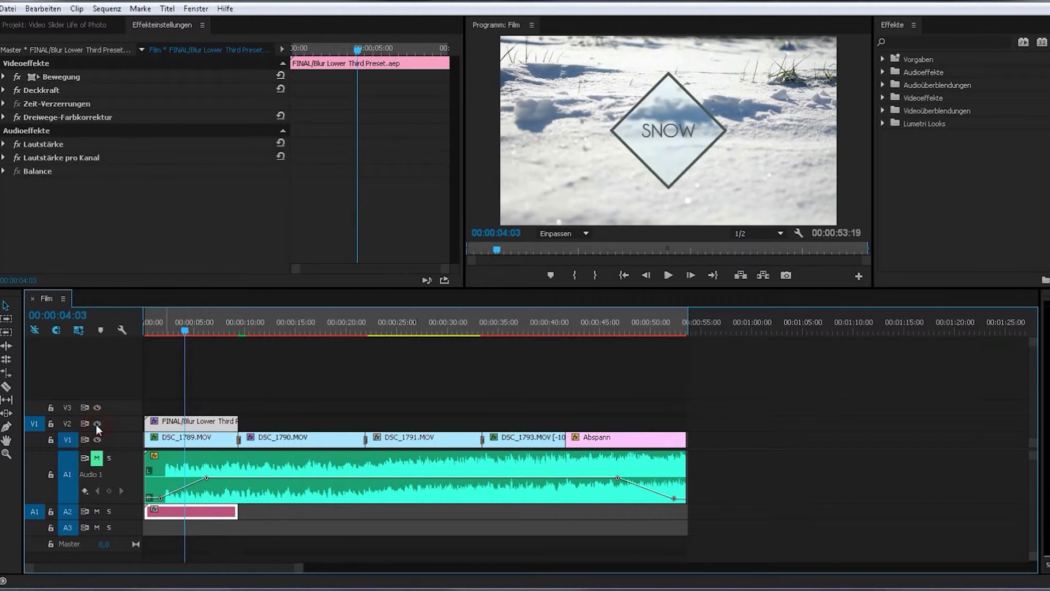
left_click(97, 424)
left_click(97, 424)
left_click(97, 424)
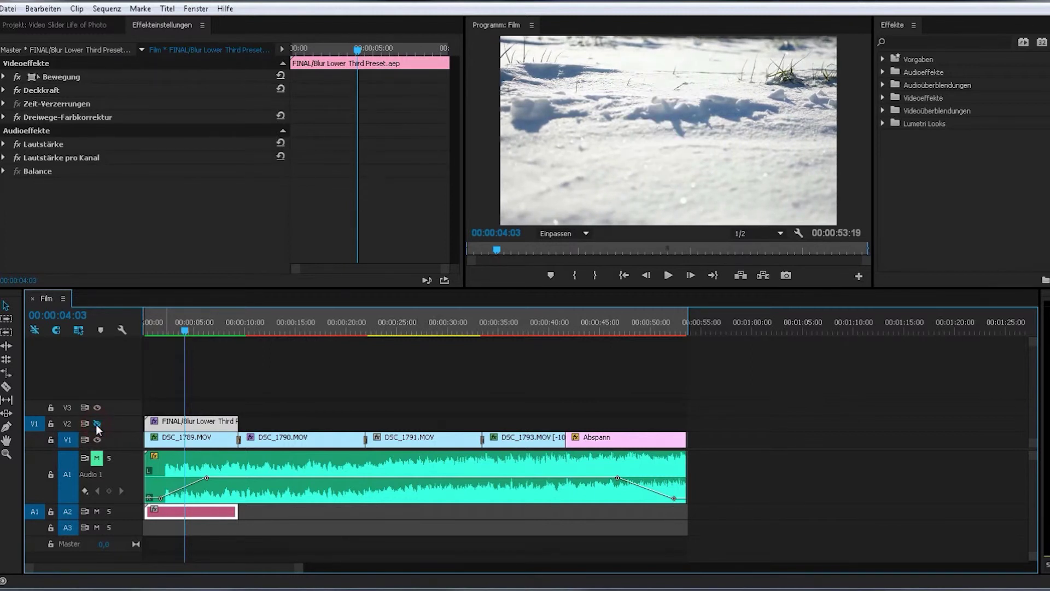
left_click(97, 424)
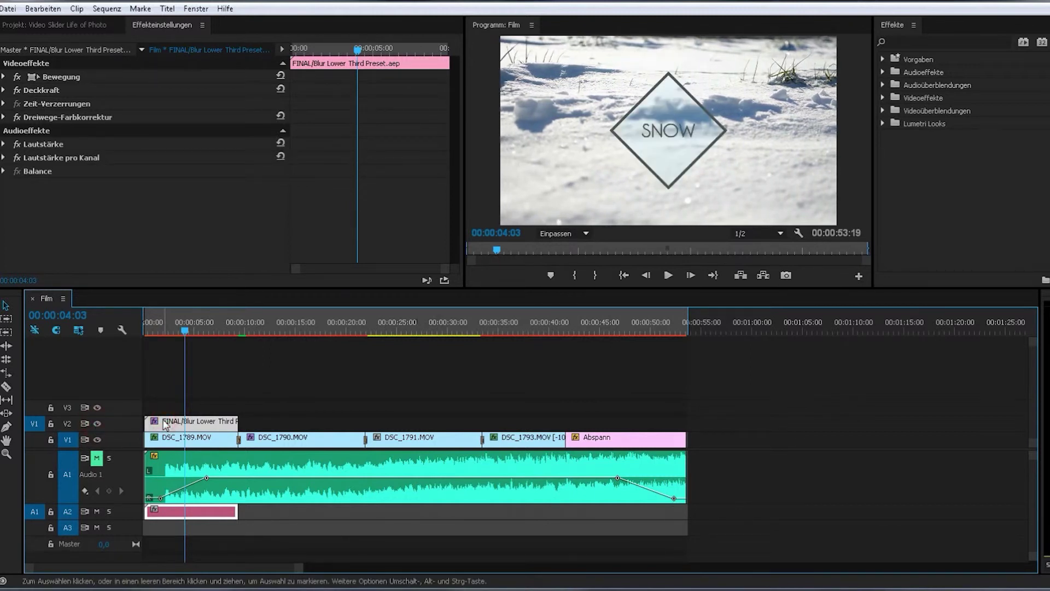
Return the playhead to the sequence start, select the FINAL title clip, and preview its end frame.
left_click_drag(146, 330, 135, 337)
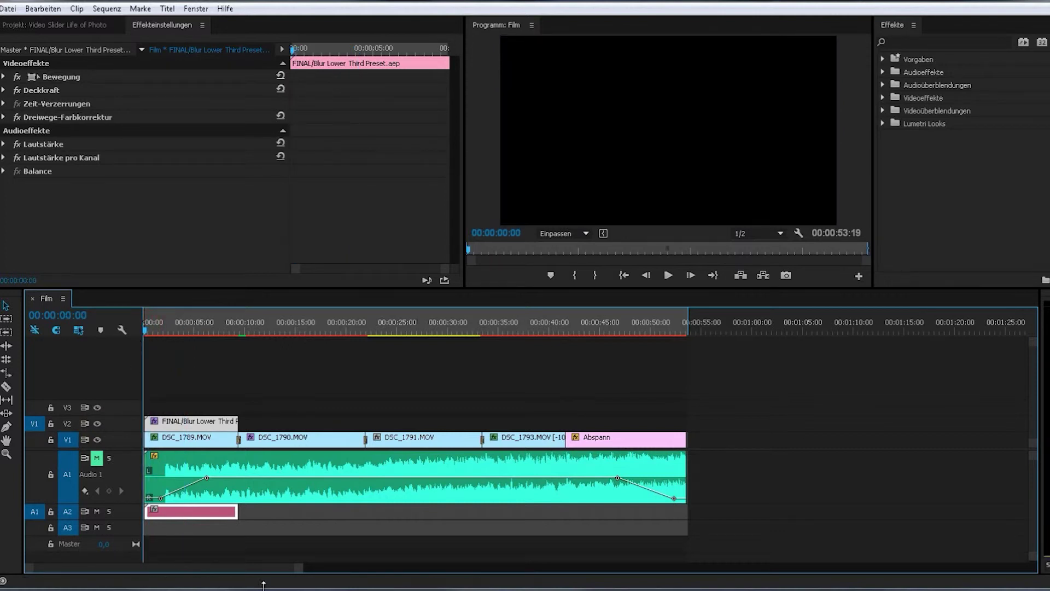
left_click_drag(298, 569, 189, 563)
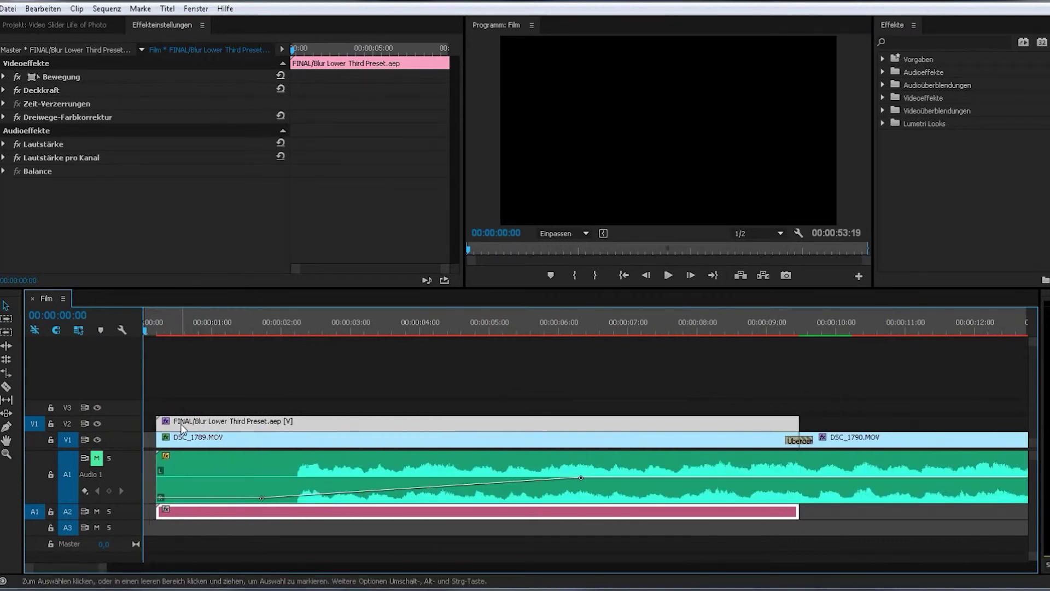
left_click_drag(181, 424, 179, 432)
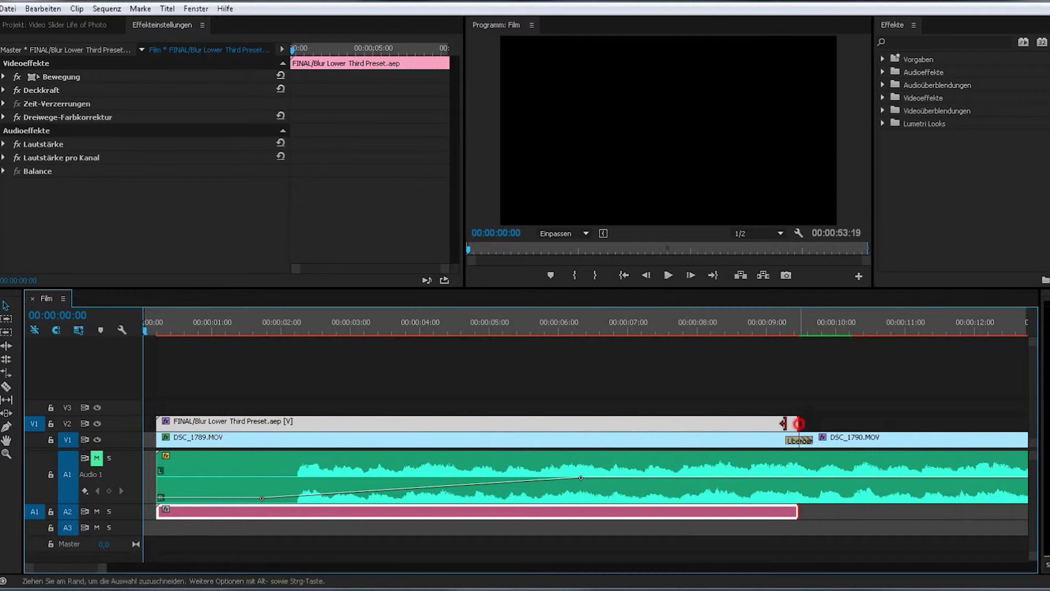
left_click_drag(797, 419, 769, 418)
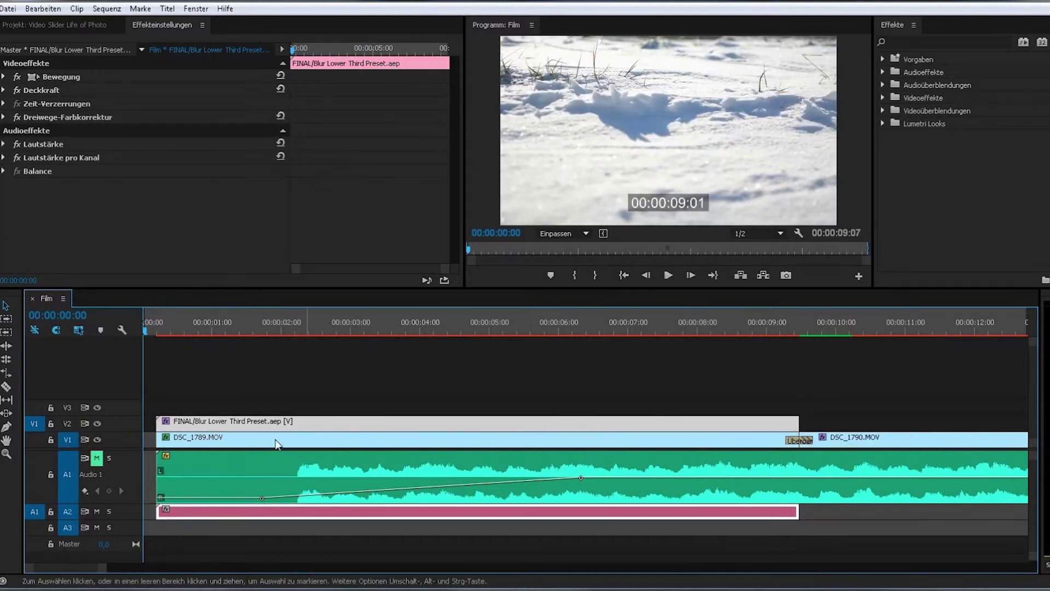
At 00:00:01:17, toggle V2's output off and on to compare the SNOW diamond, leaving it on.
left_click(259, 331)
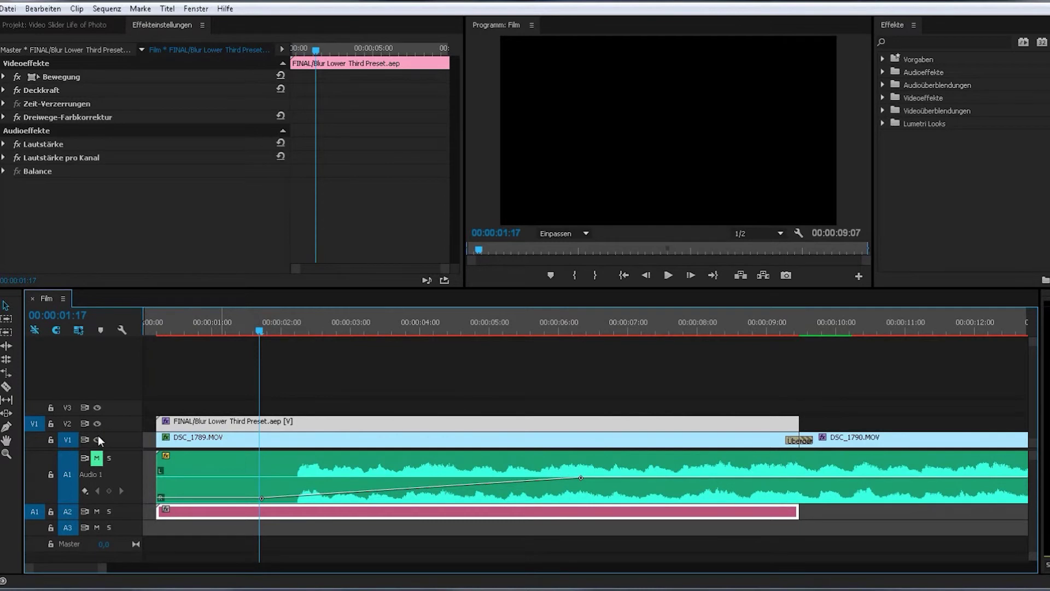
left_click(97, 423)
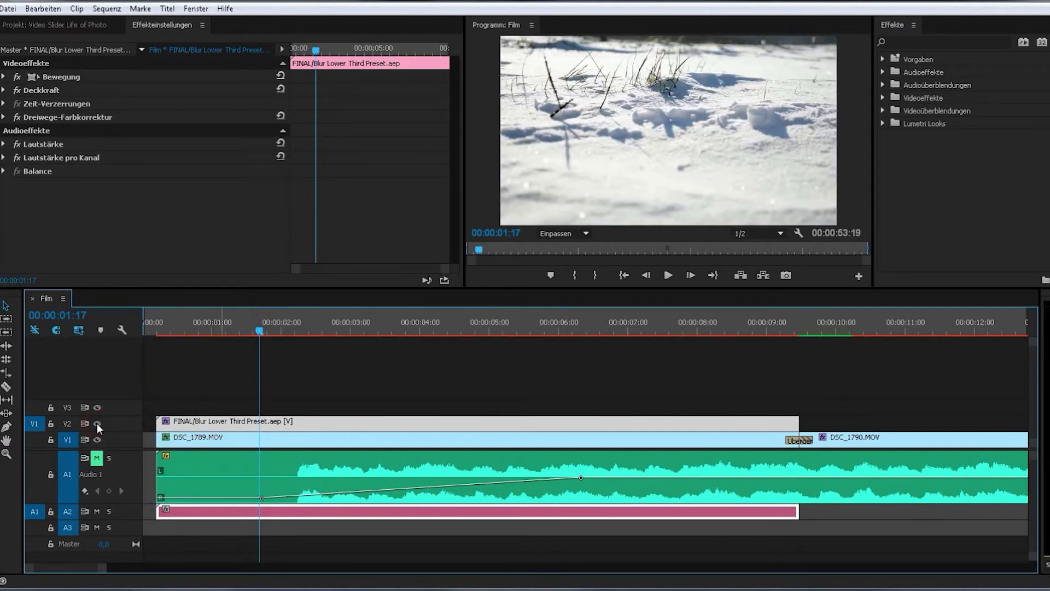
left_click(97, 423)
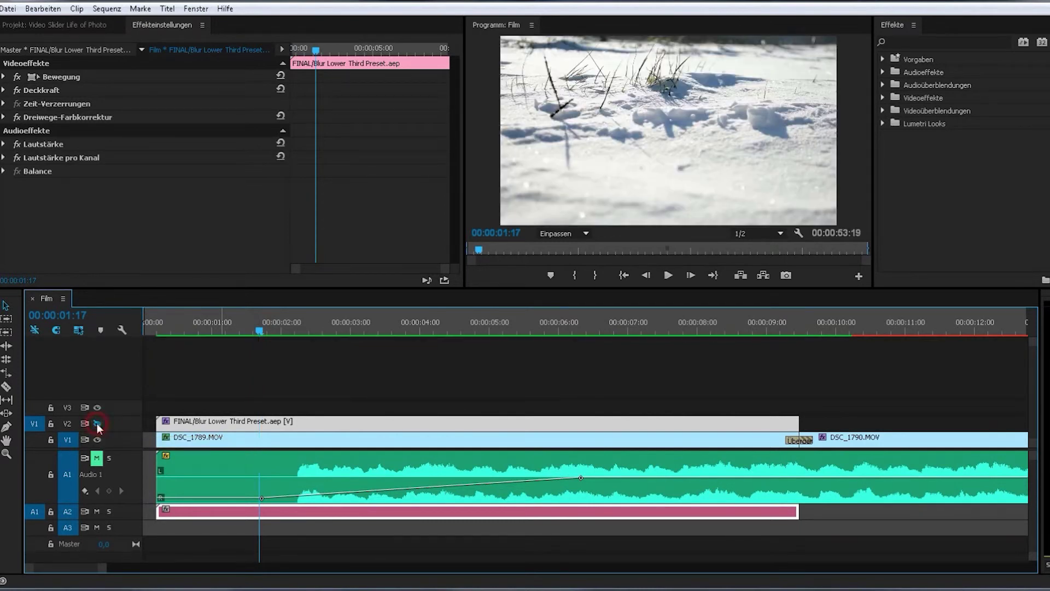
left_click(97, 423)
left_click(97, 423)
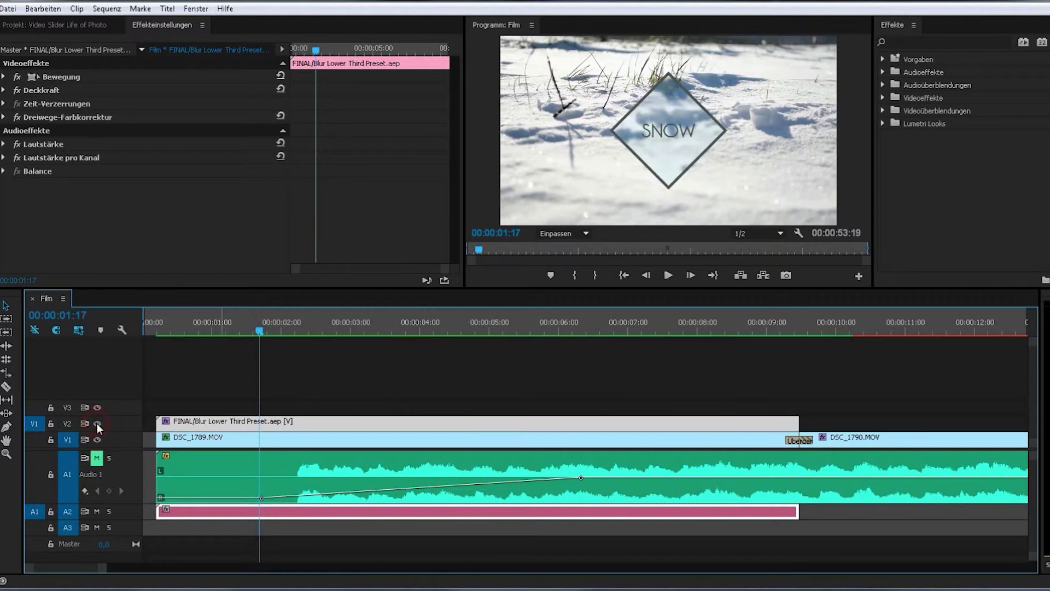
left_click(97, 423)
left_click(96, 423)
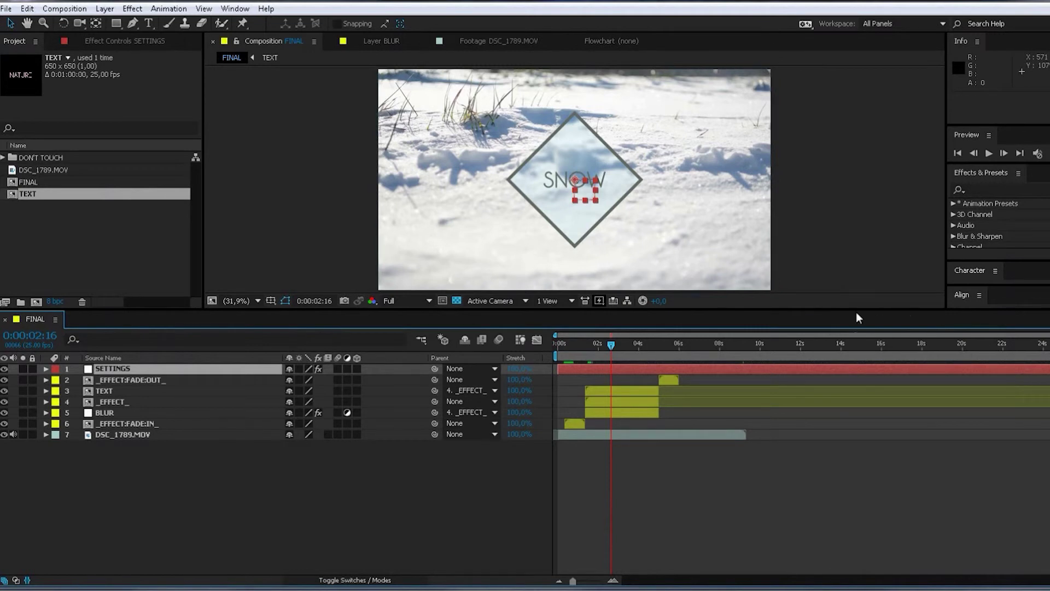
Put the FINAL composition at 0:00:00:00 with DSC_1789.MOV selected, save the project, and return to Premiere Pro.
left_click_drag(856, 316, 566, 346)
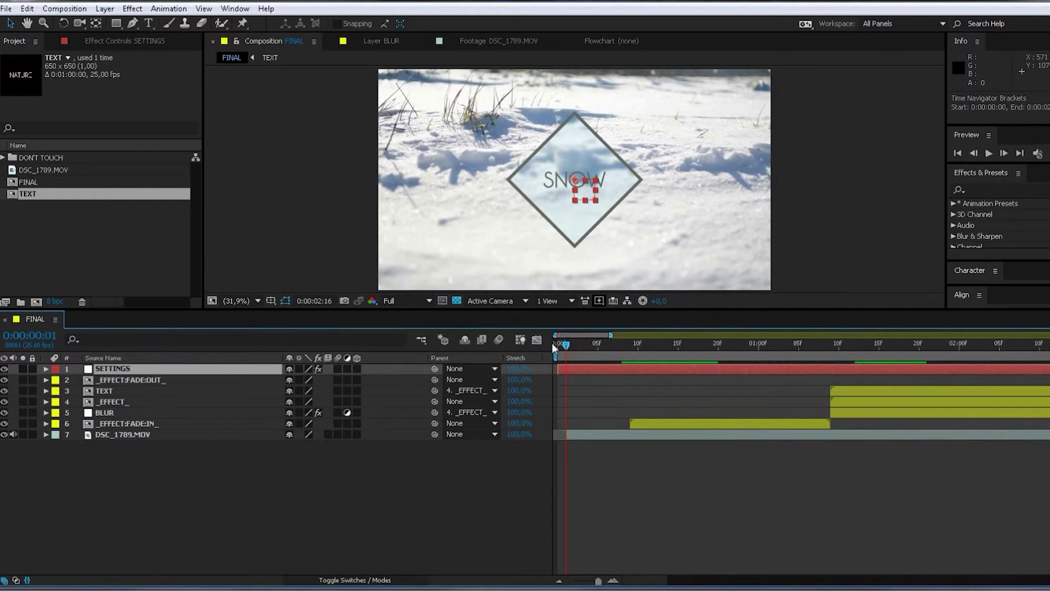
left_click(553, 343)
left_click(585, 436)
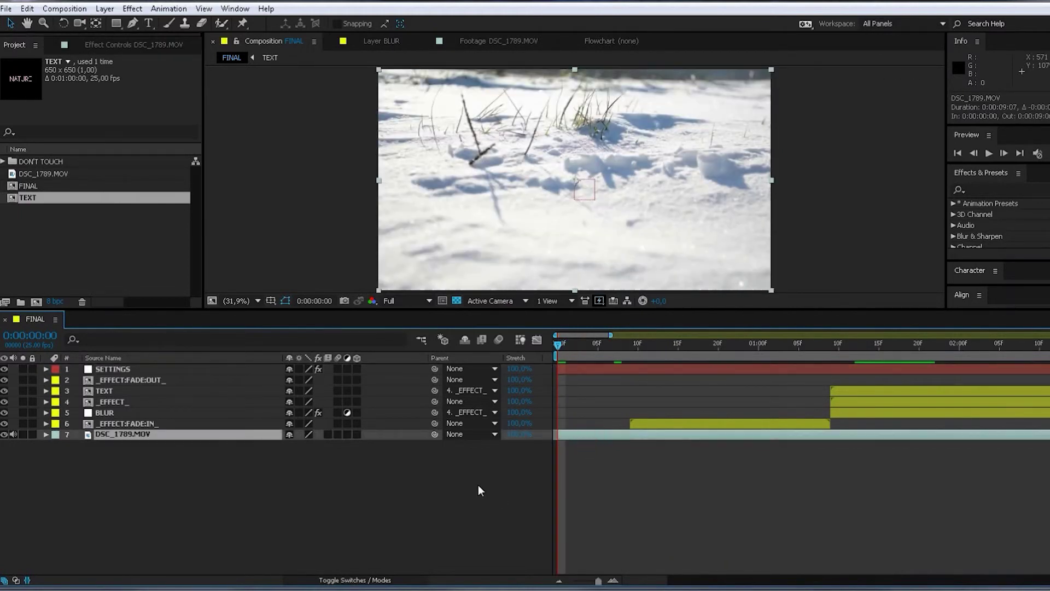
key("ctrl+s")
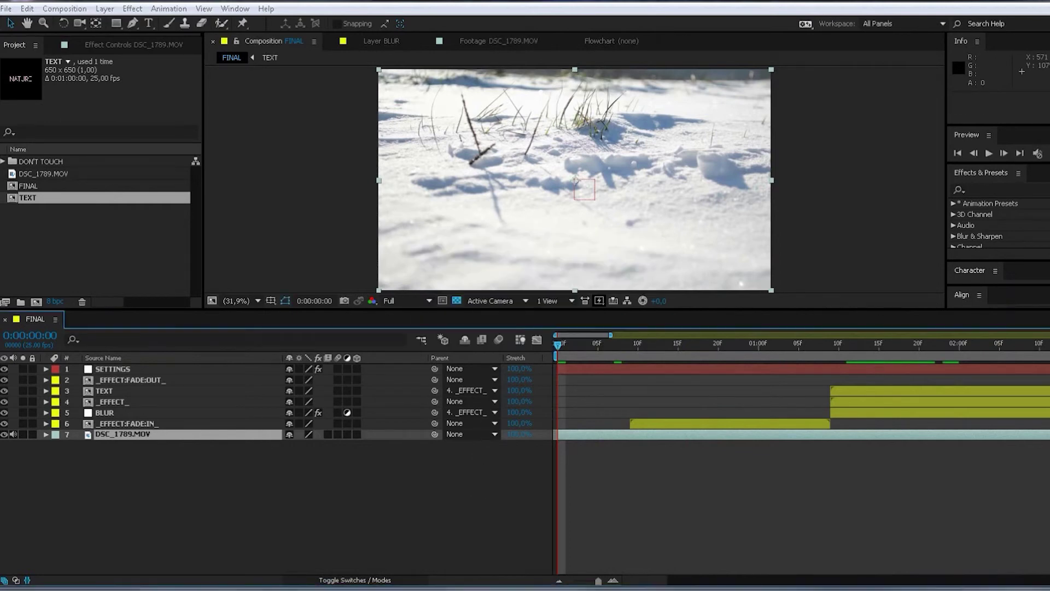
key("alt+Tab")
At 00:00:02:21, toggle V2's output to compare the SNOW diamond against bare footage, then switch to After Effects.
left_click(340, 326)
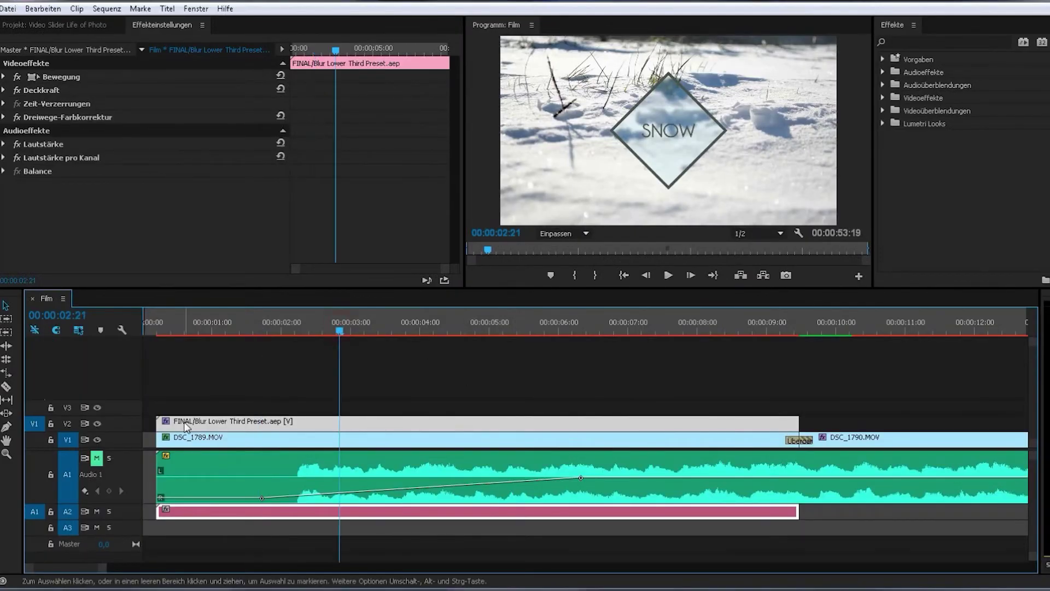
left_click(97, 425)
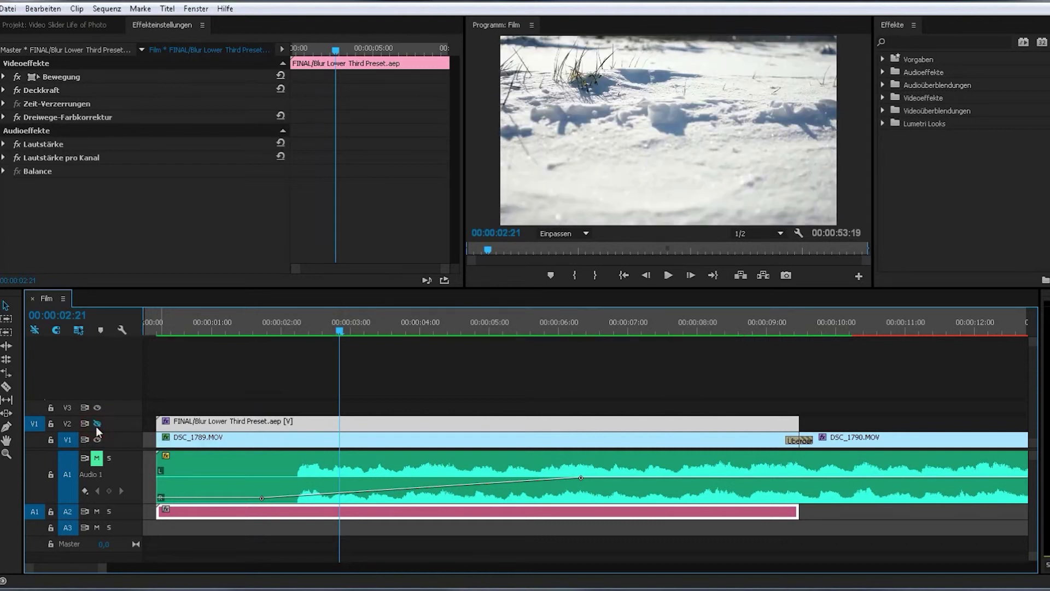
left_click(96, 424)
left_click(96, 424)
left_click(97, 424)
left_click(97, 424)
left_click(97, 424)
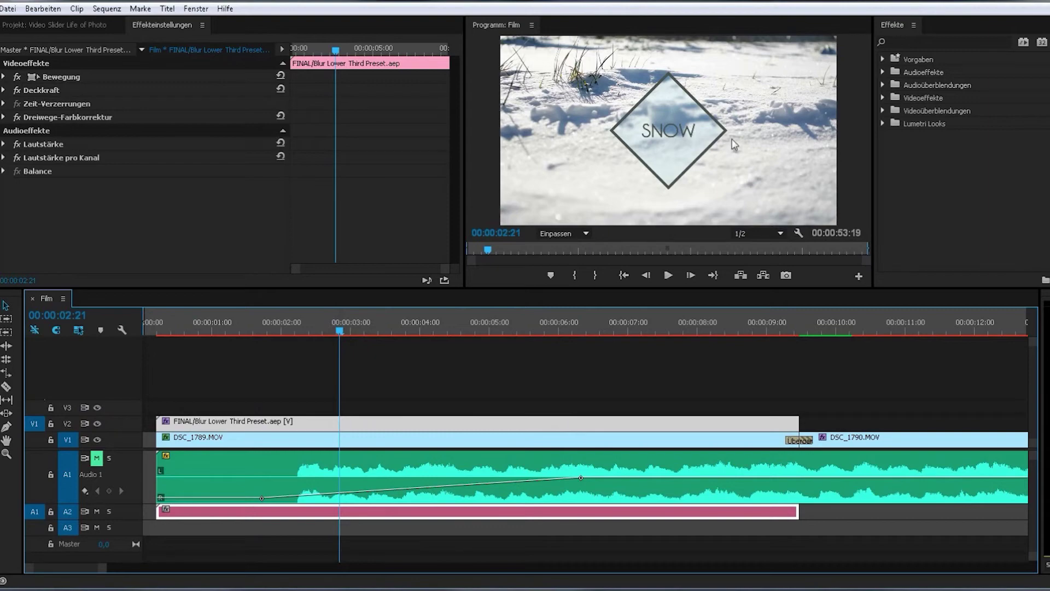
key("alt+Tab")
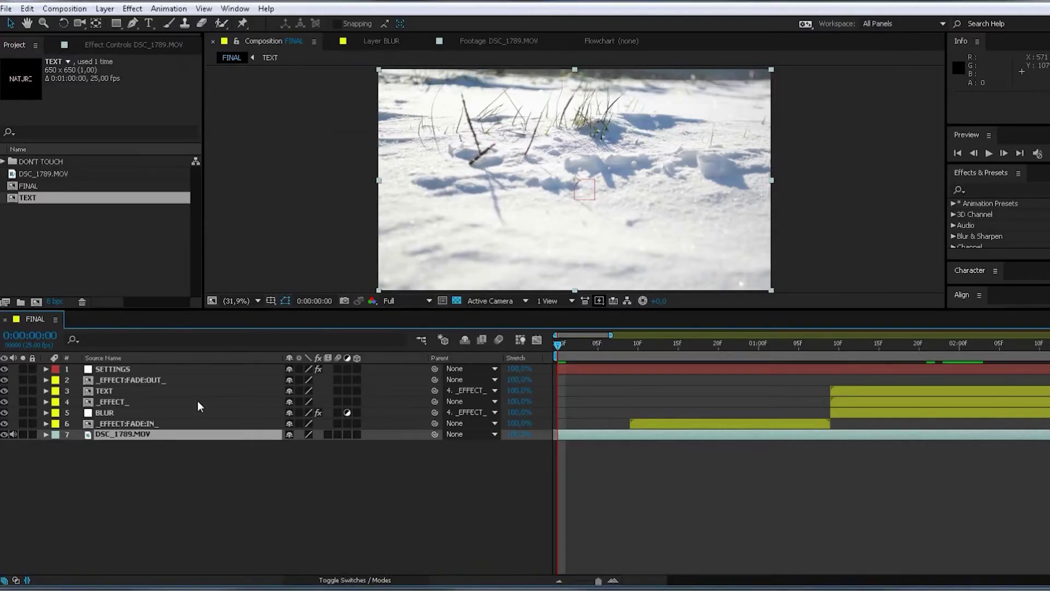
Inside the TEXT precomp at 7:15, retype the Snow layer's text as COLD and save the project.
double_click(109, 391)
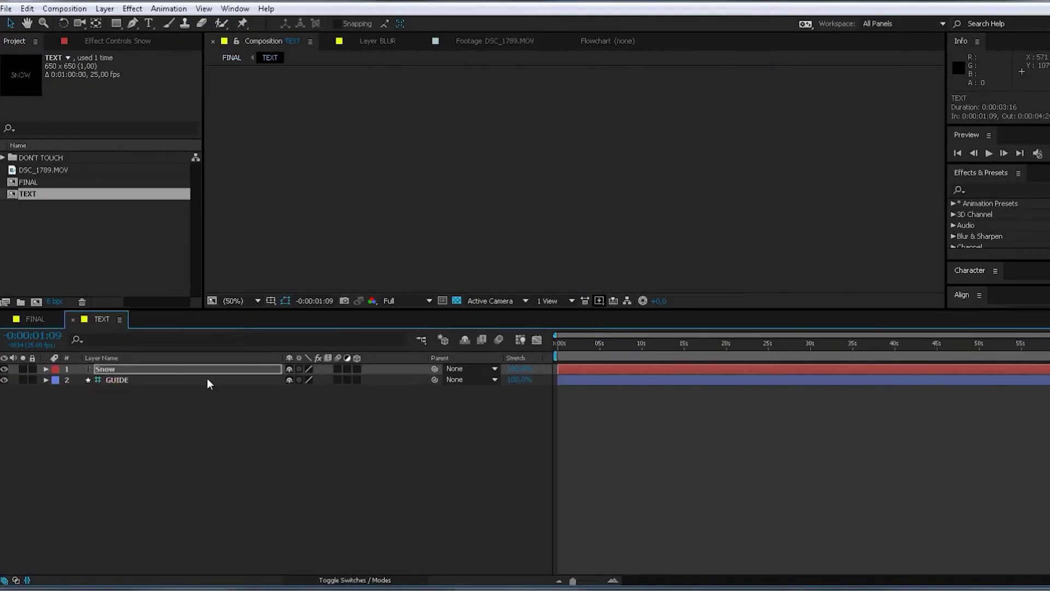
left_click(156, 369)
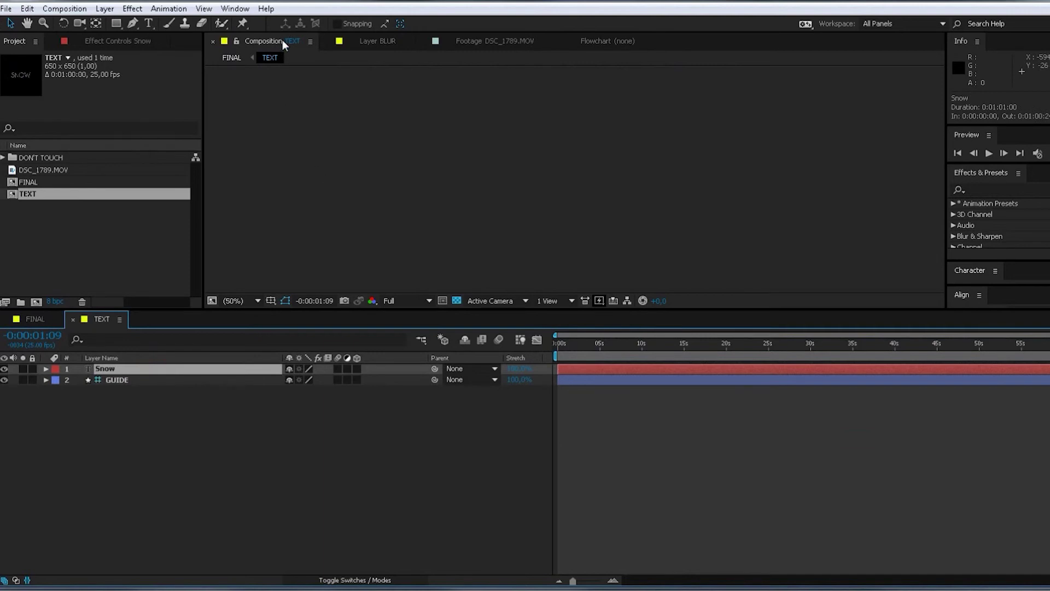
left_click(621, 340)
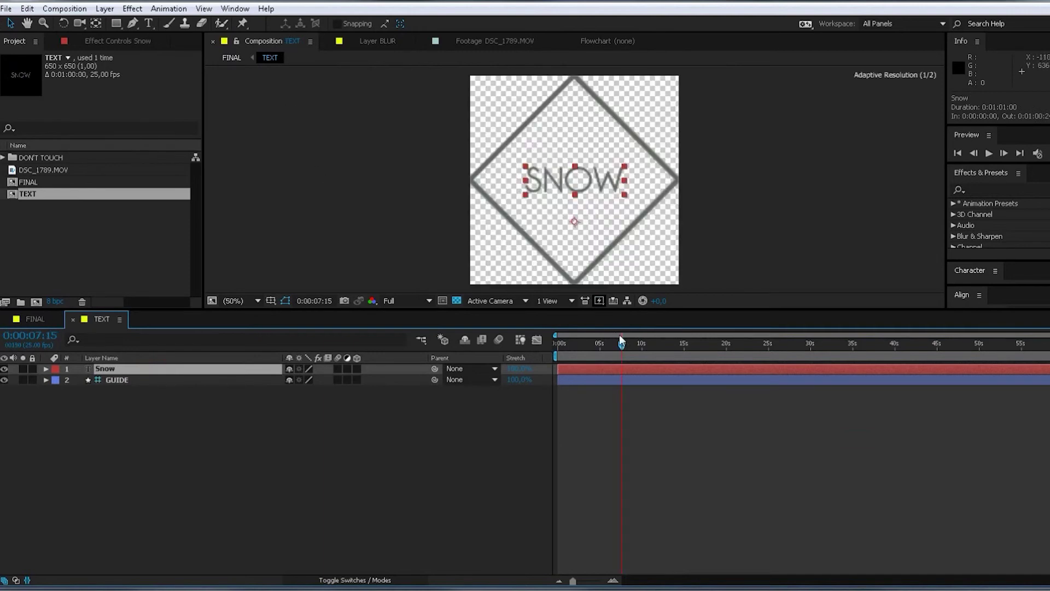
double_click(572, 188)
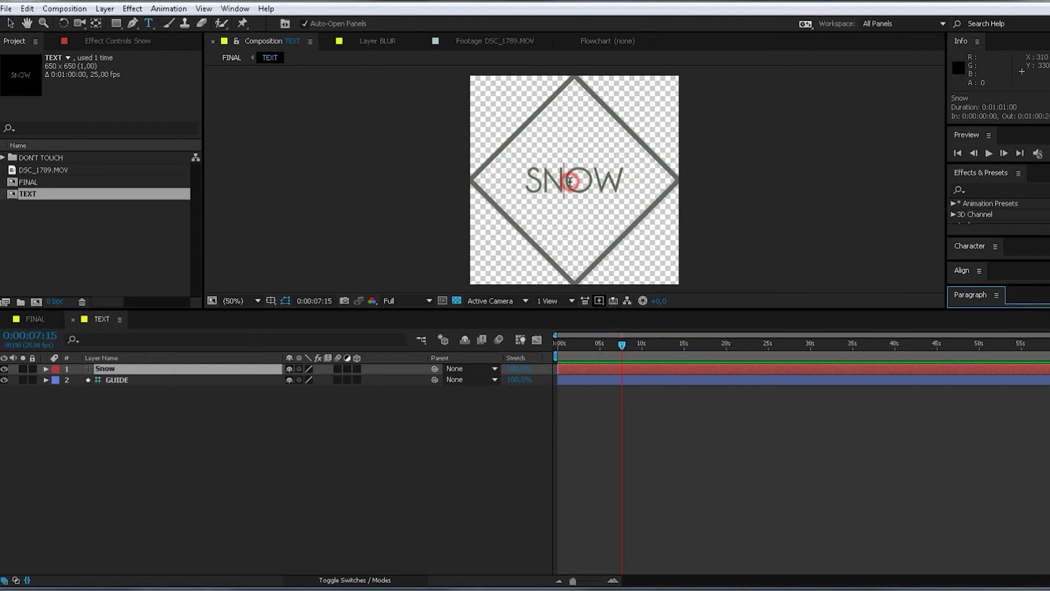
type("COLD")
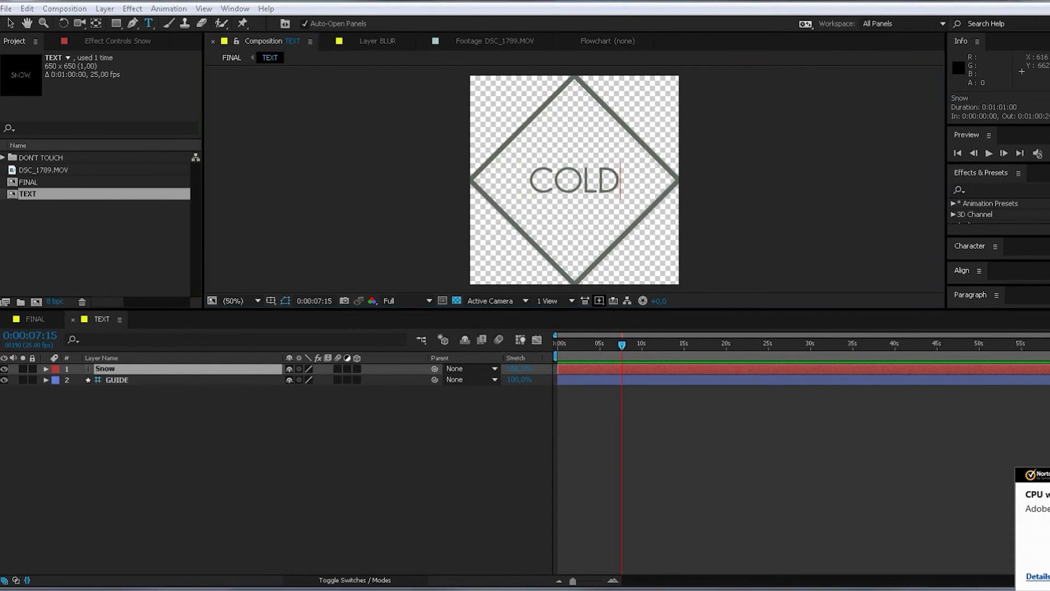
key("ctrl+s")
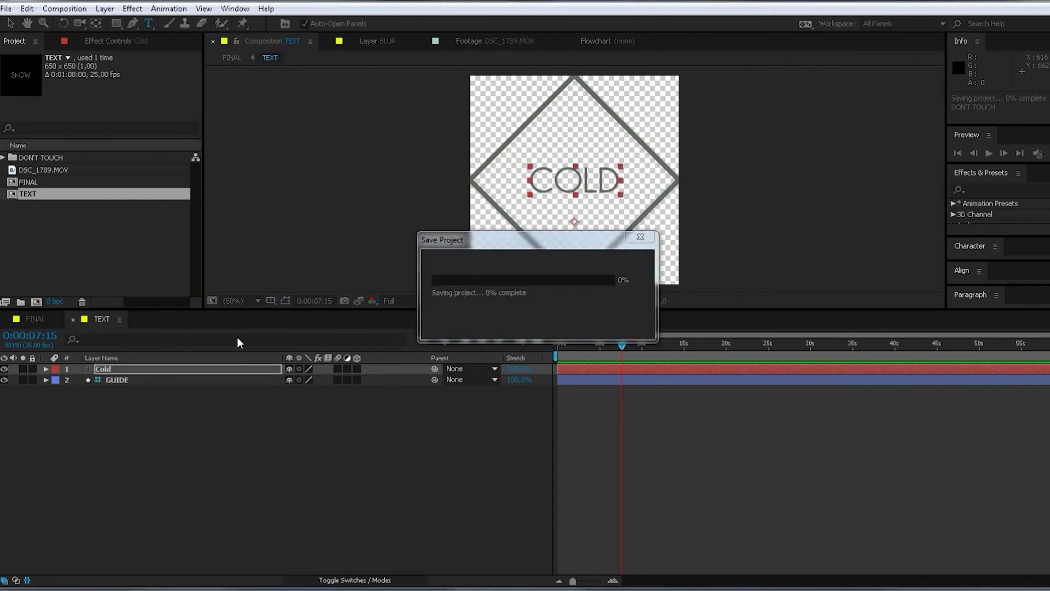
In Premiere Pro, refresh the frame at 00:00:04:02, then play the sequence from the start with the COLD title.
key("alt+Tab")
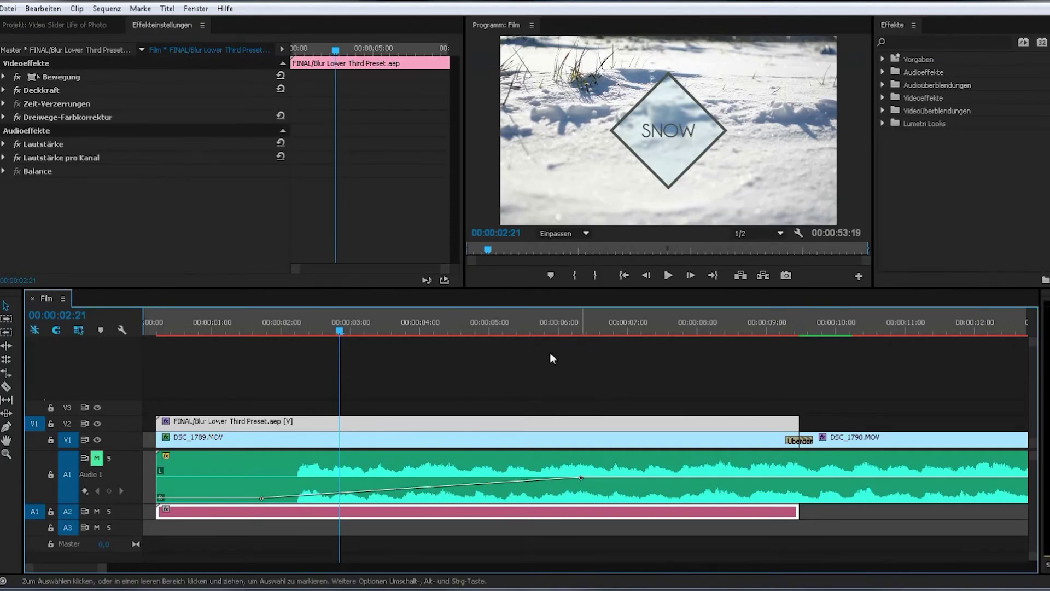
left_click(428, 322)
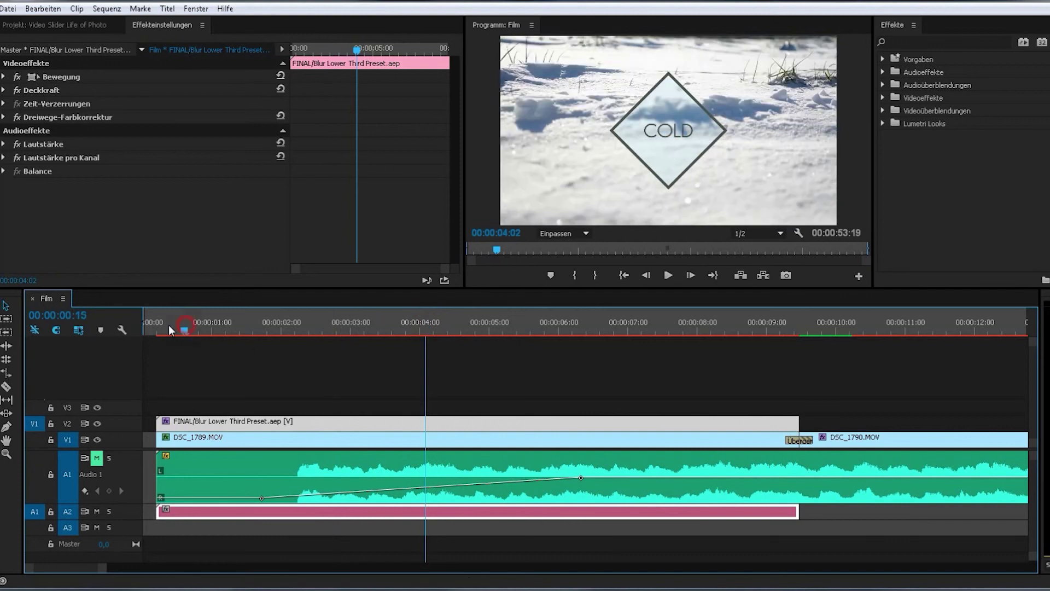
left_click_drag(168, 324, 143, 324)
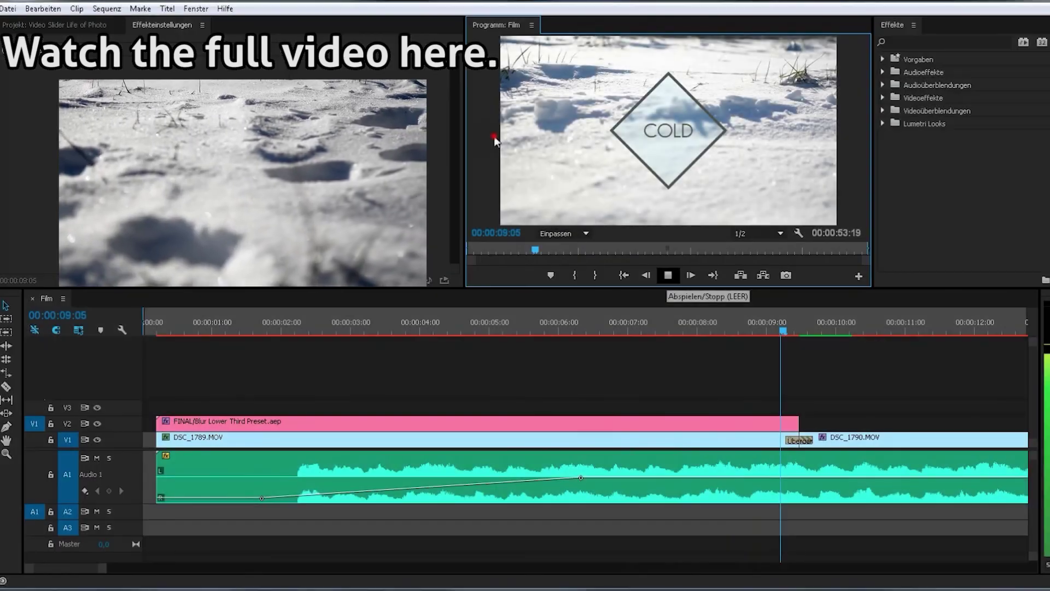
left_click(668, 275)
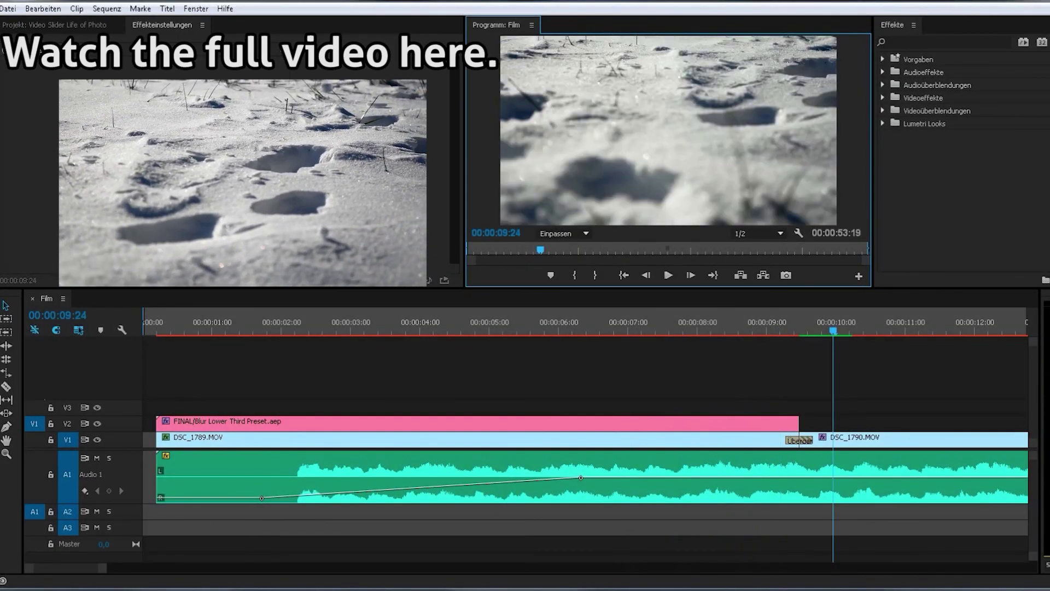